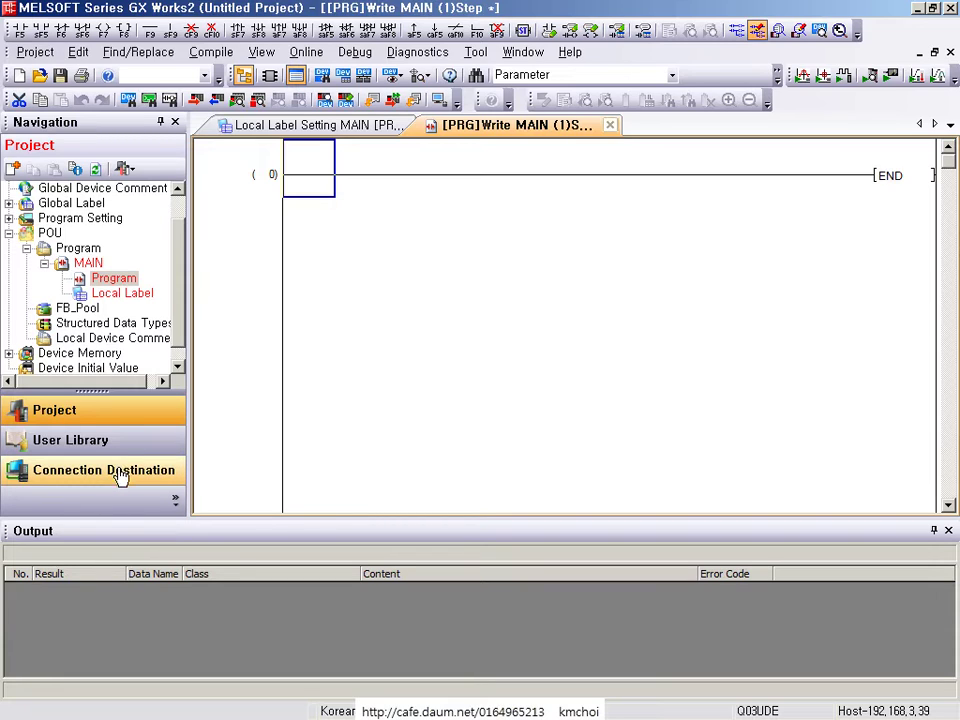
Register the MAIN program with execute type Scan in the PLC parameter's program settings and apply the parameters.
left_click(50, 232)
scroll(50, 240, "up", 1)
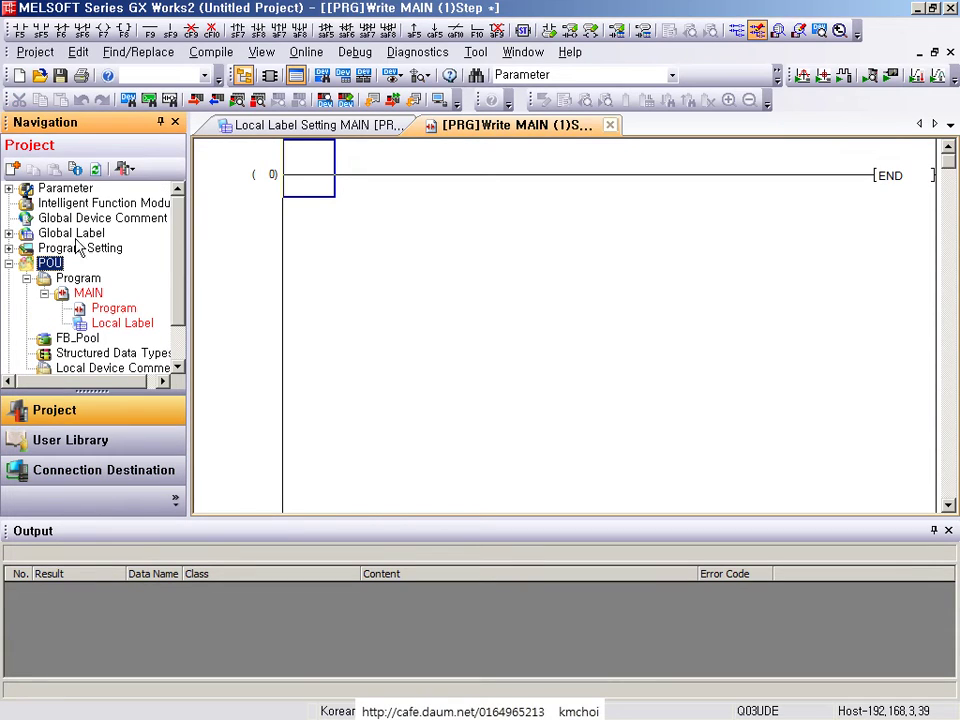
double_click(84, 190)
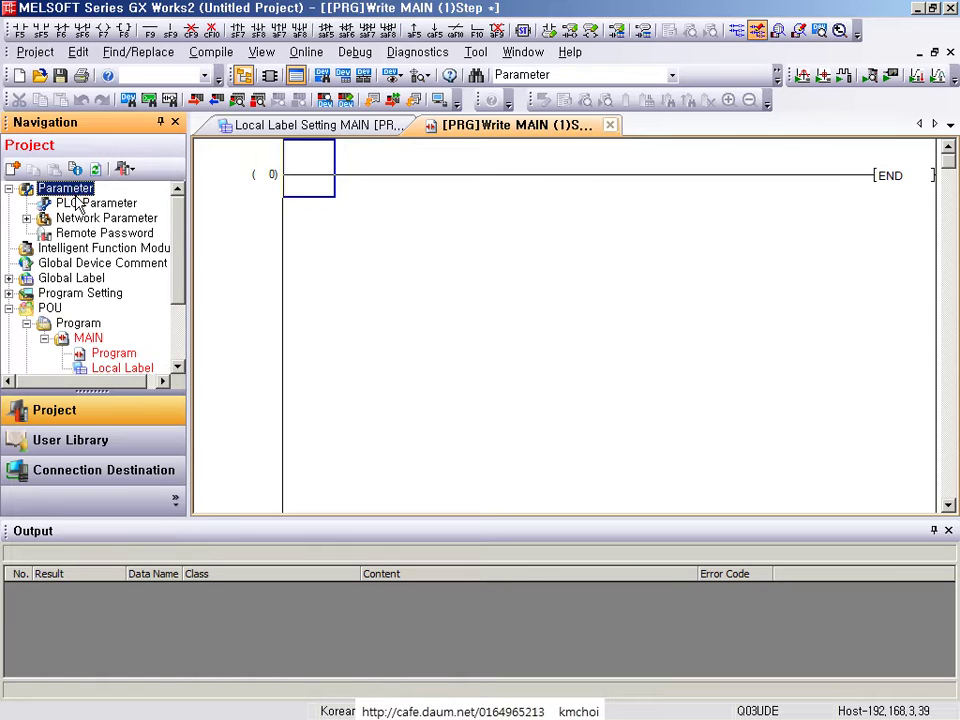
left_click(88, 204)
double_click(88, 204)
left_click(380, 58)
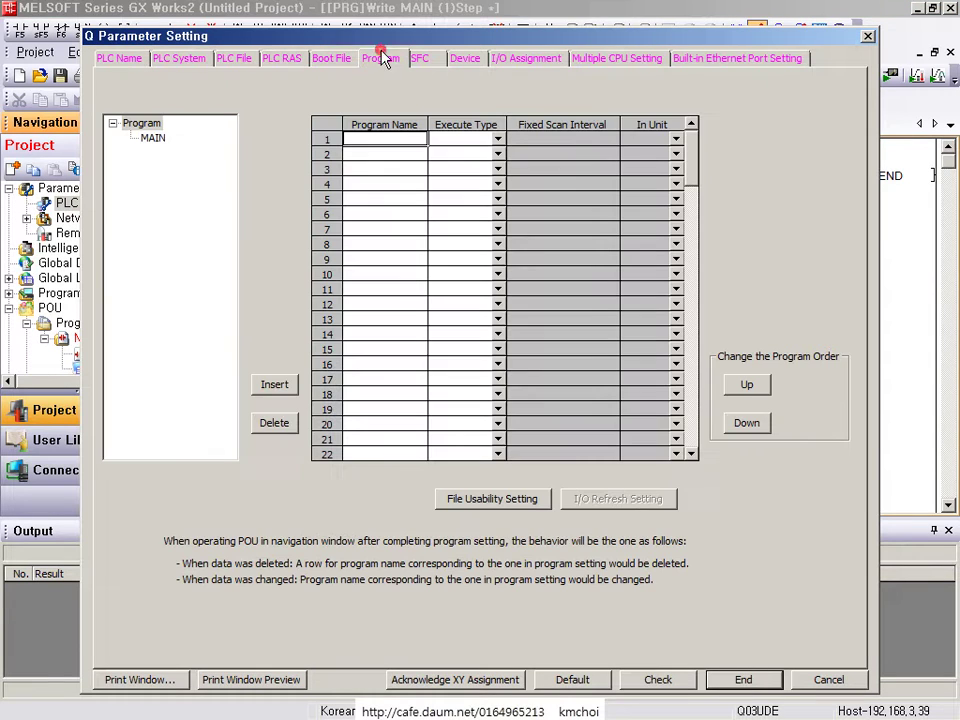
left_click(152, 137)
left_click(274, 384)
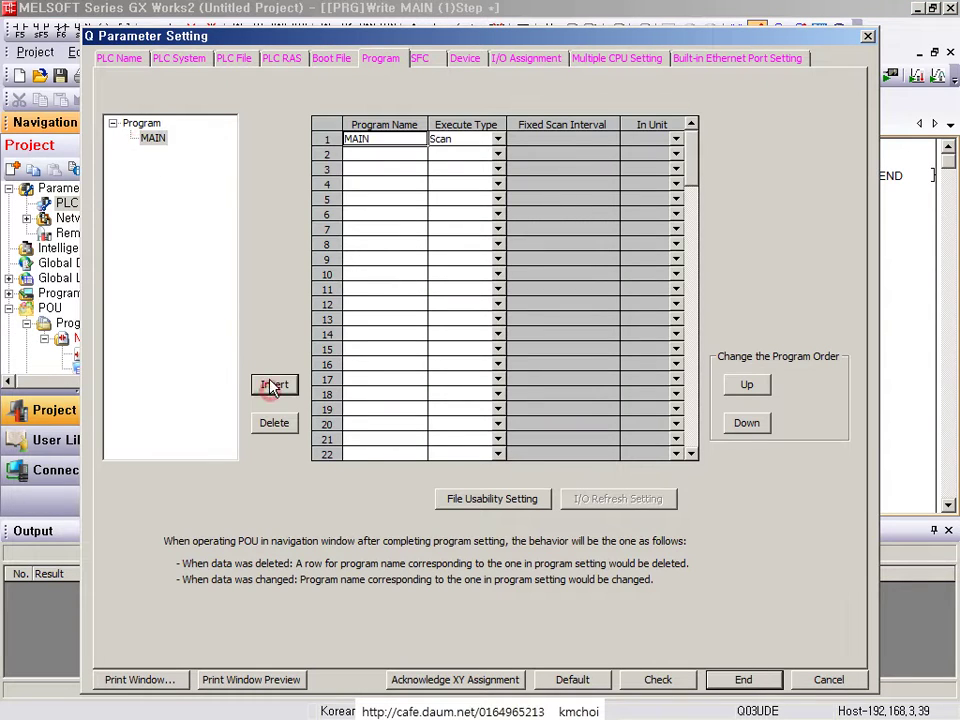
left_click(743, 679)
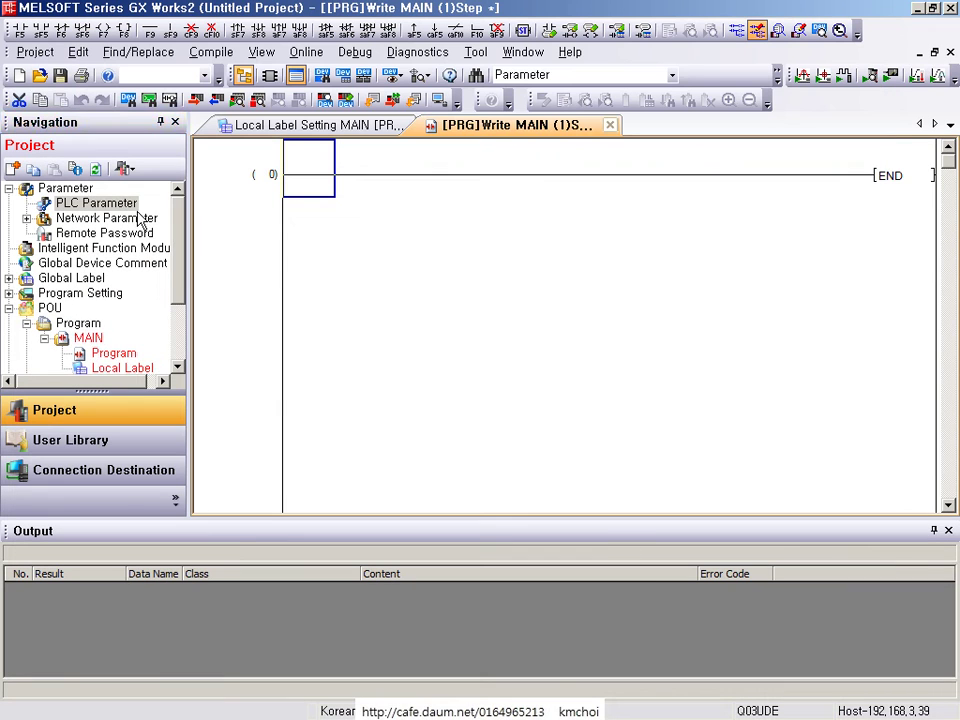
In Connection1's PLC module settings, find the built-in Ethernet CPU on the network, select 192.168.3.39 and confirm the connection via HUB.
scroll(120, 310, "down", 2)
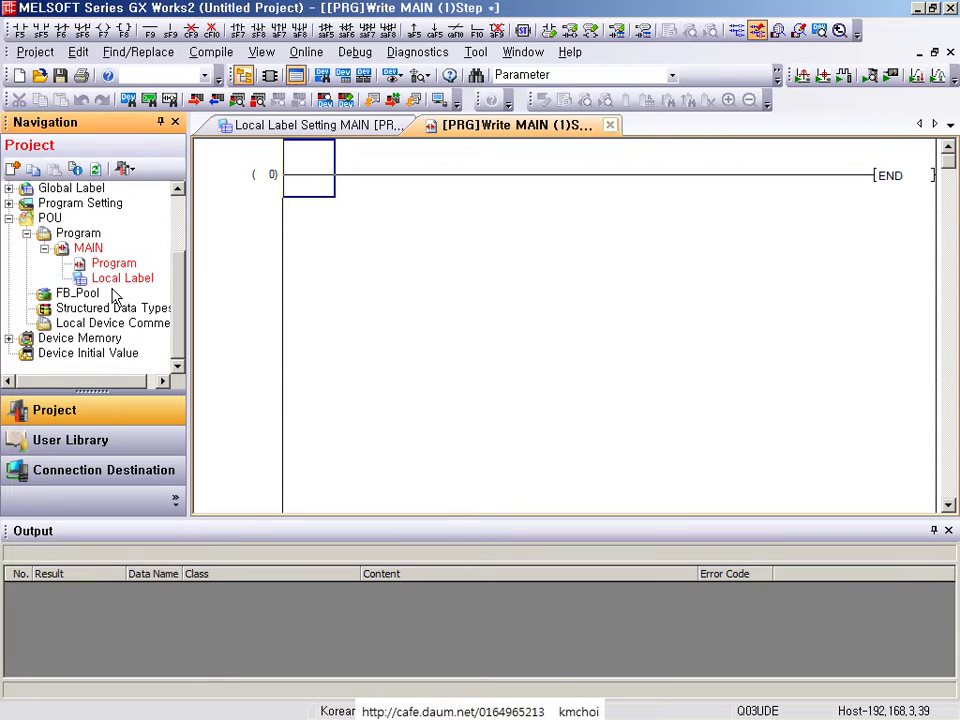
left_click(103, 474)
double_click(72, 207)
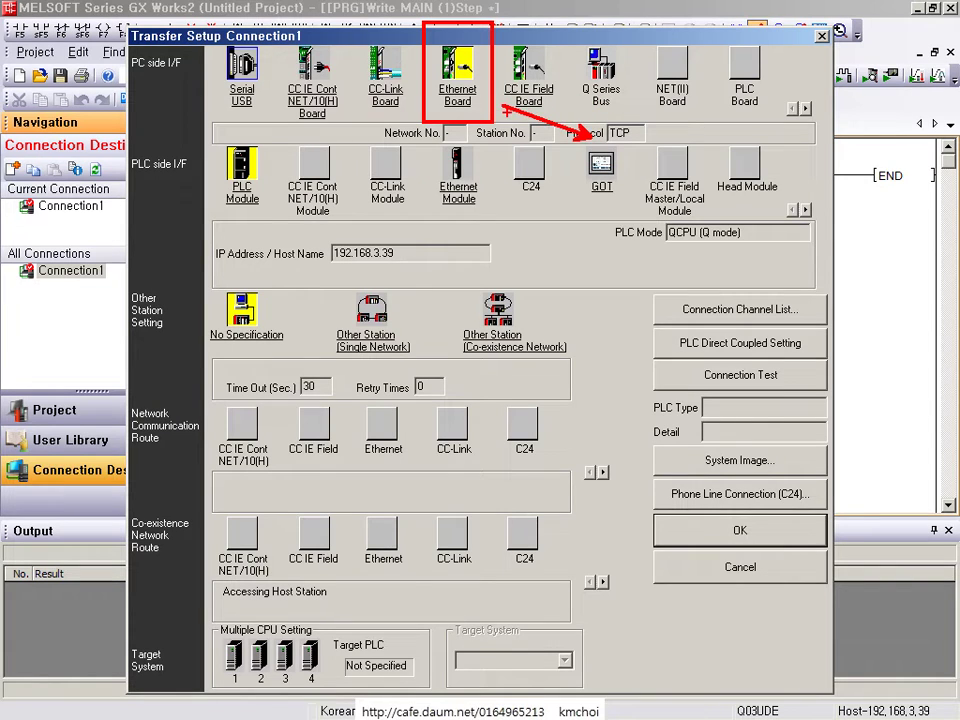
double_click(245, 166)
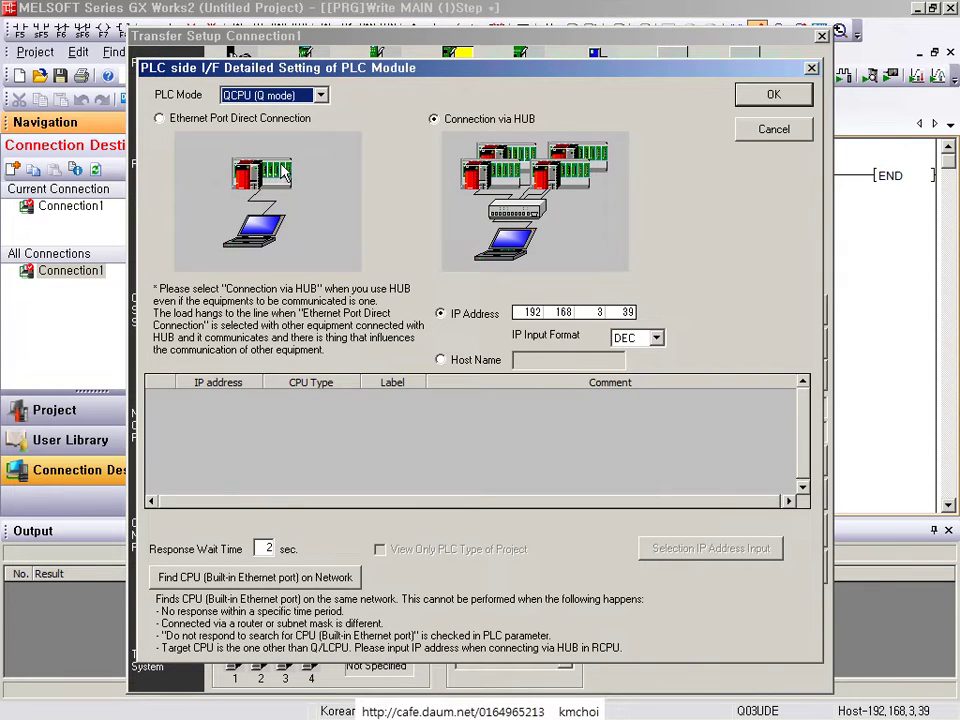
key("Return")
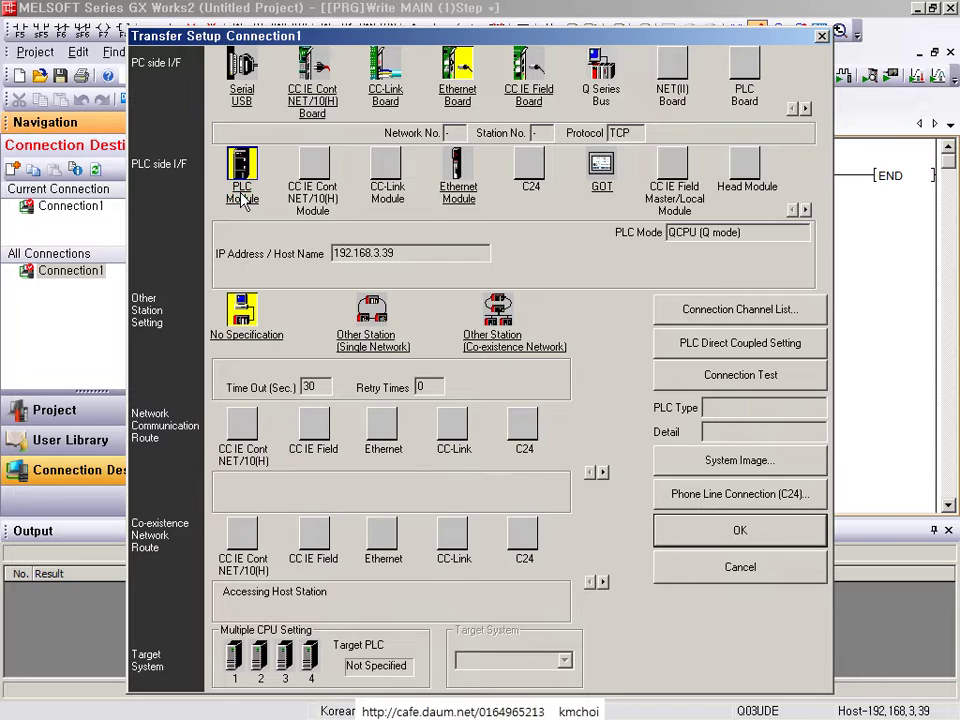
double_click(248, 190)
left_click(219, 577)
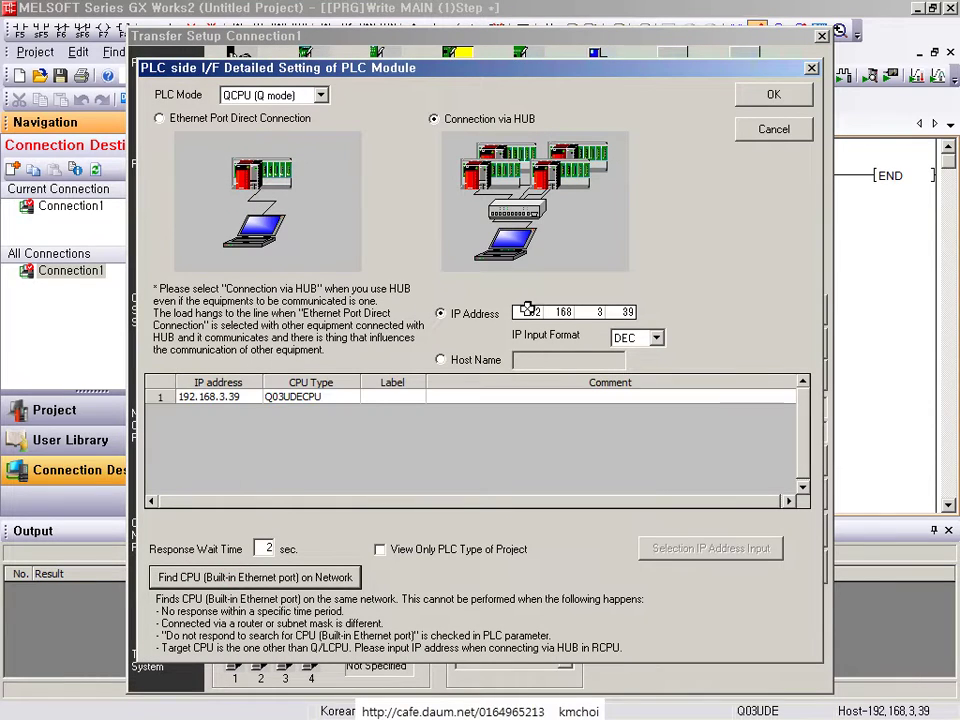
left_click(190, 396)
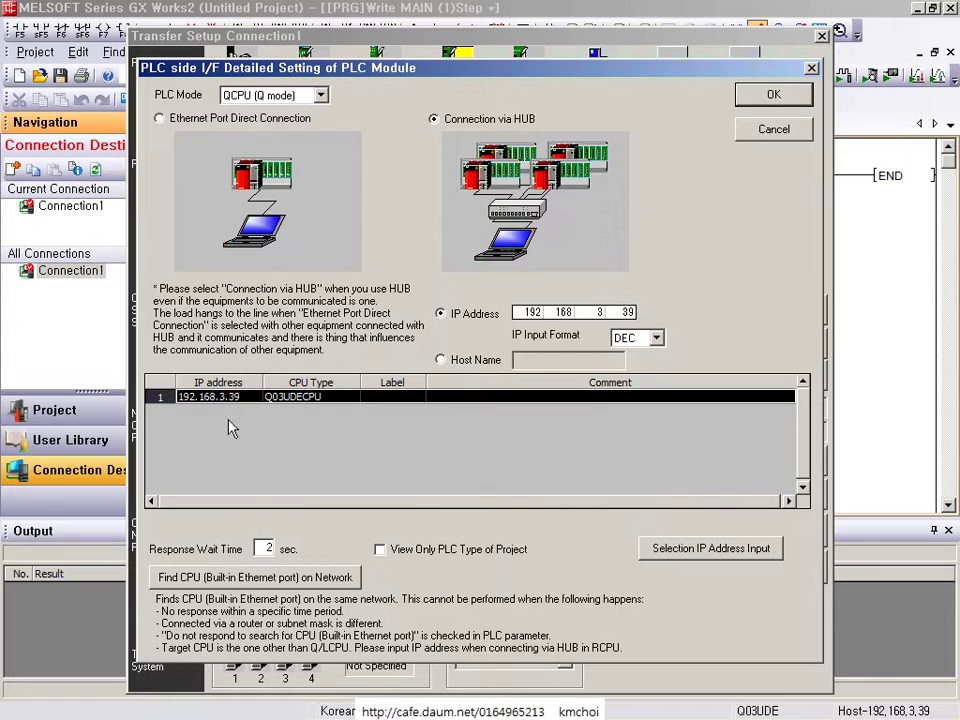
left_click(764, 94)
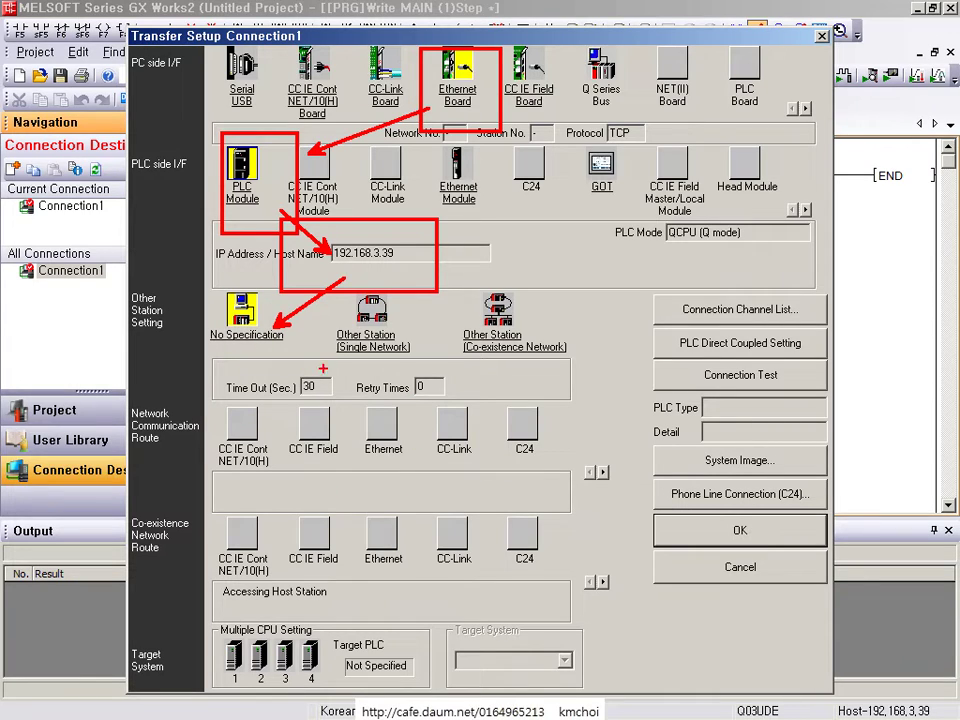
Set the host station's communication time check to 5 seconds in the Connection1 transfer setup.
left_click_drag(663, 383, 300, 338)
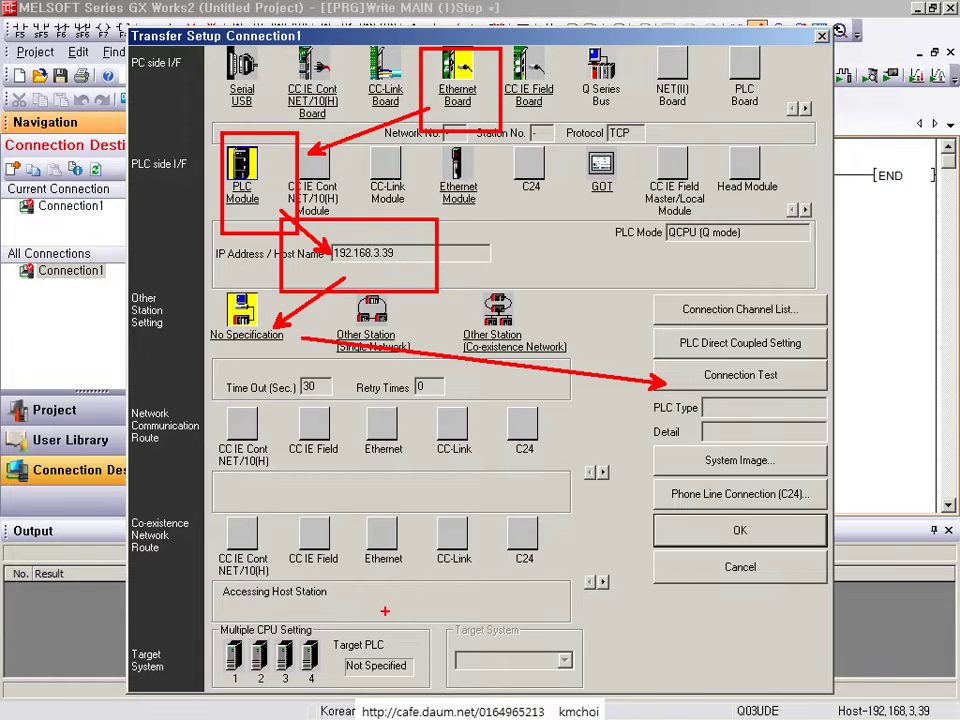
key("Escape")
double_click(240, 338)
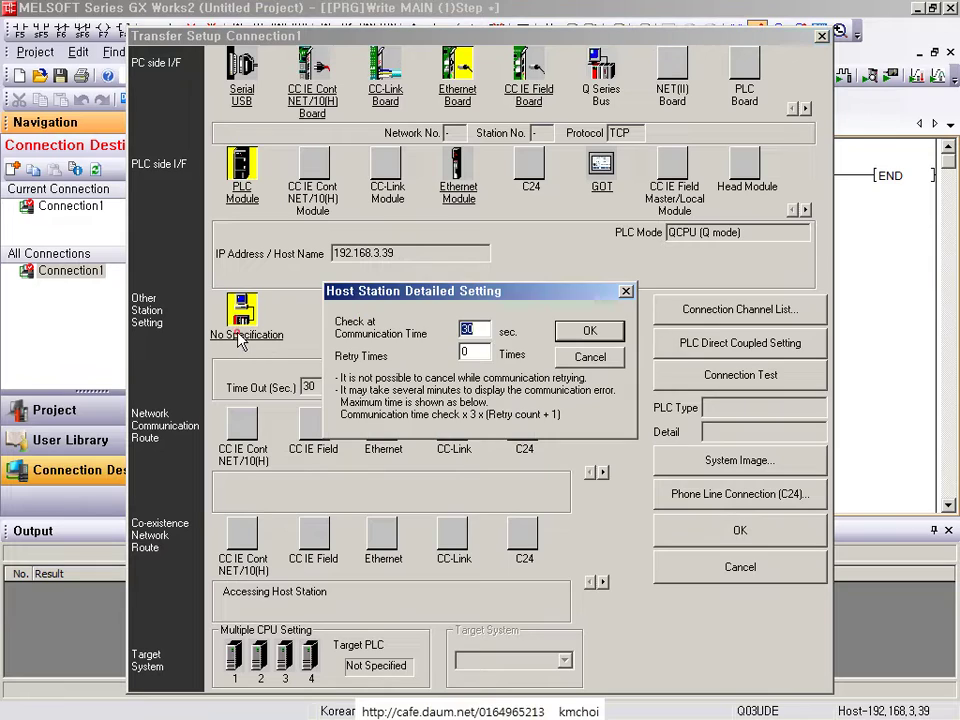
type("5")
left_click(585, 332)
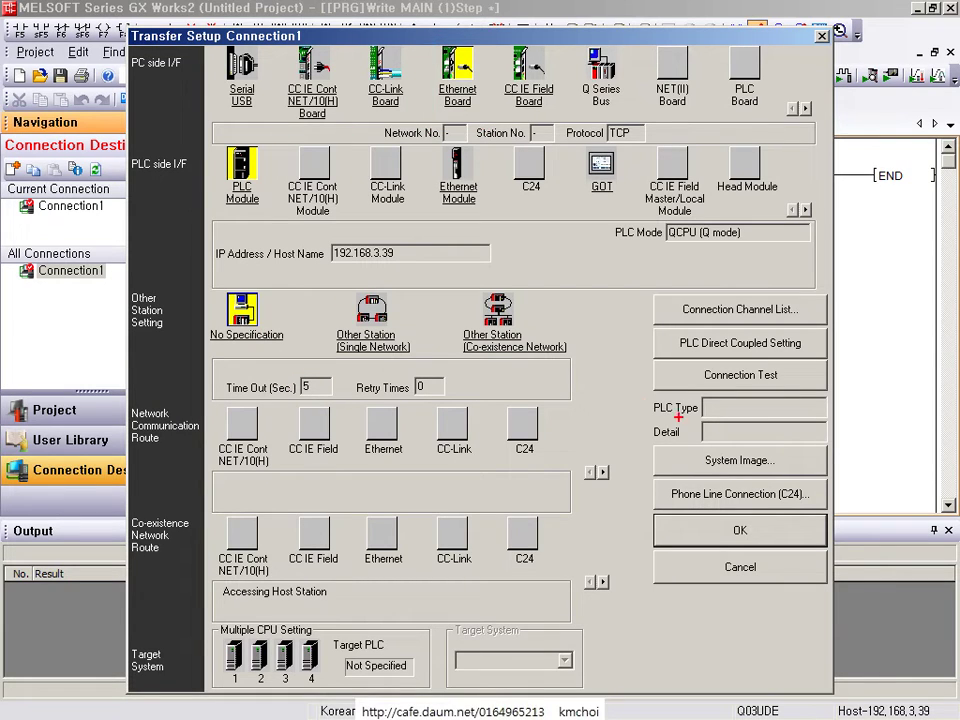
Run the connection test to the PLC, look at the training kit's camera view, and accept the Connection1 transfer setup.
left_click(728, 380)
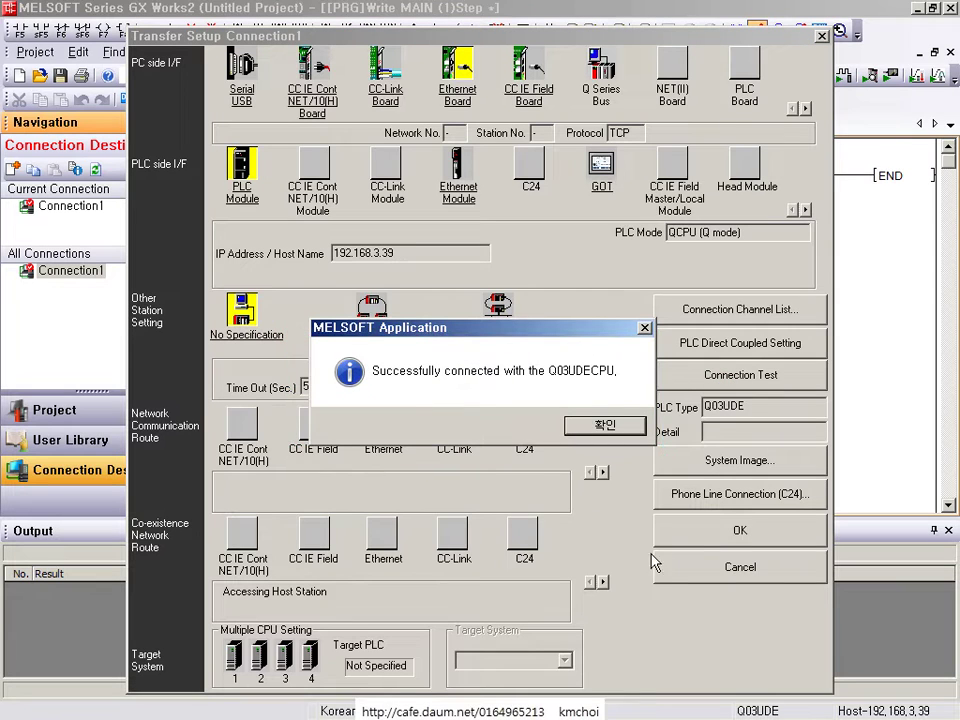
left_click(580, 427)
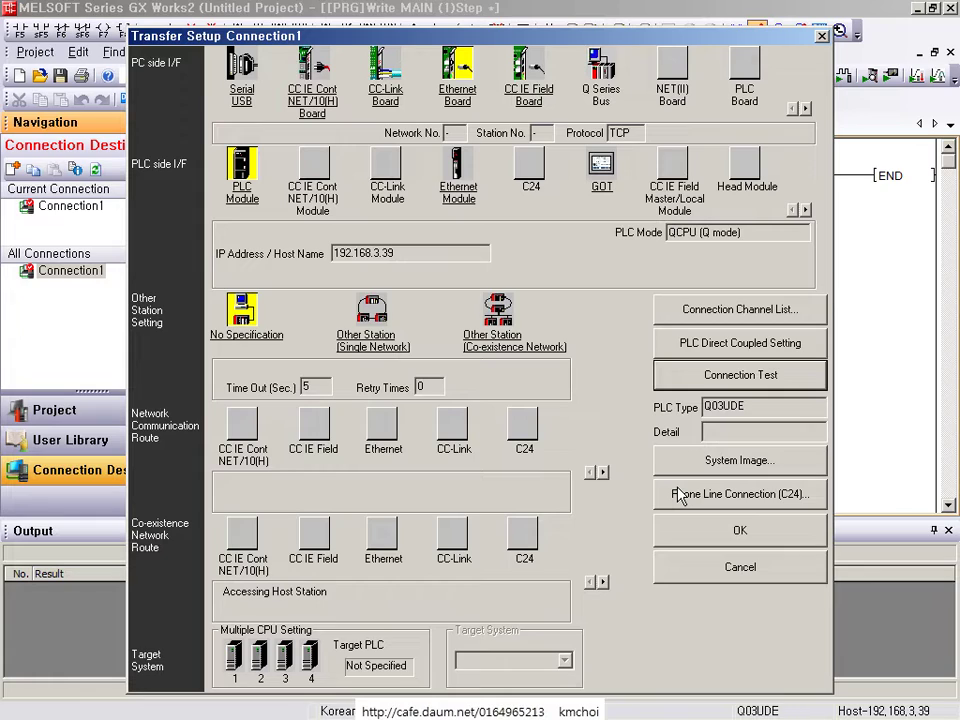
key("alt+Tab")
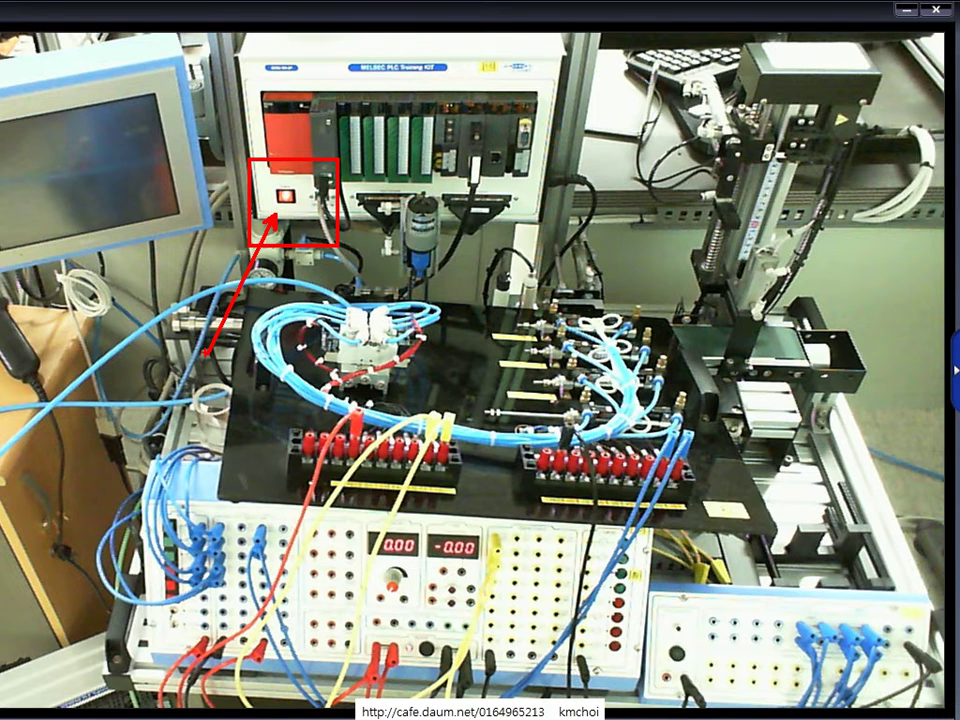
key("alt+Tab")
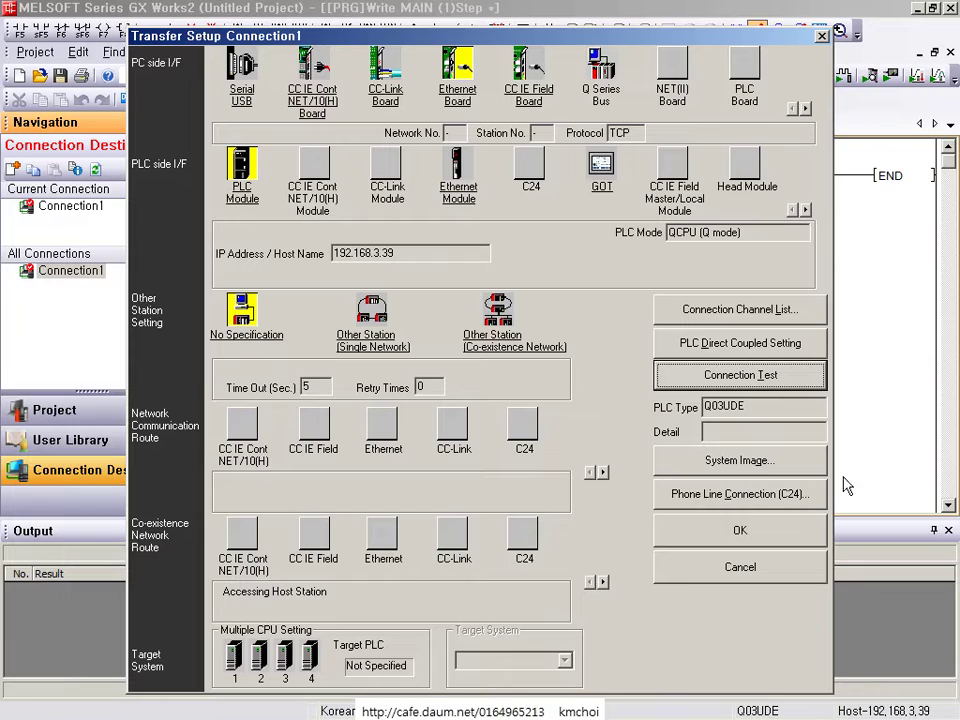
left_click(740, 530)
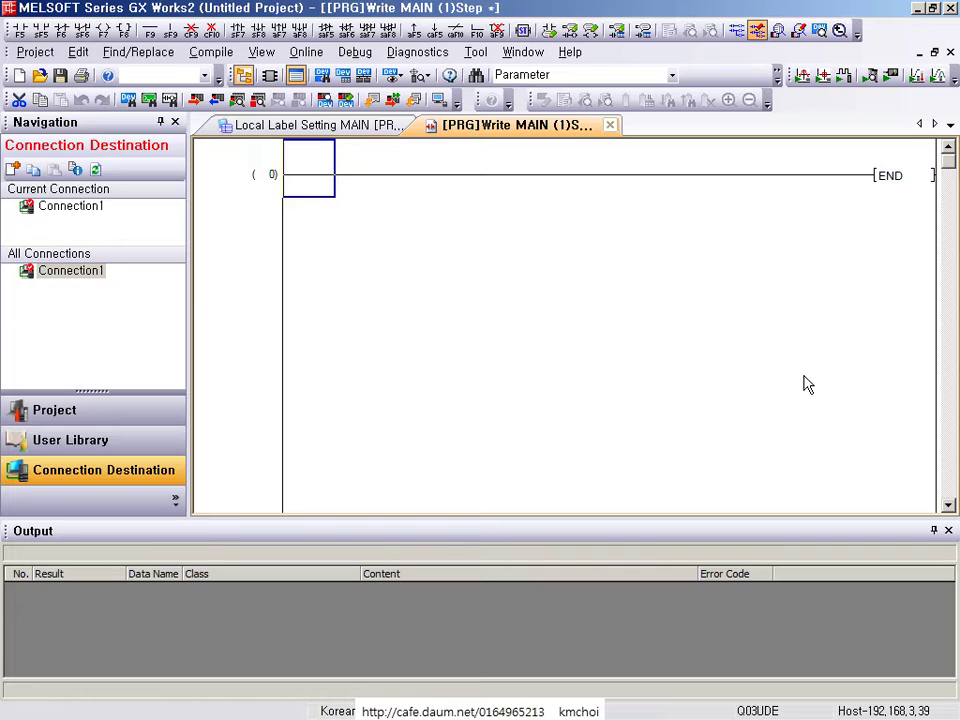
Return to the project tree and open the Global1 global label settings.
left_click(349, 182)
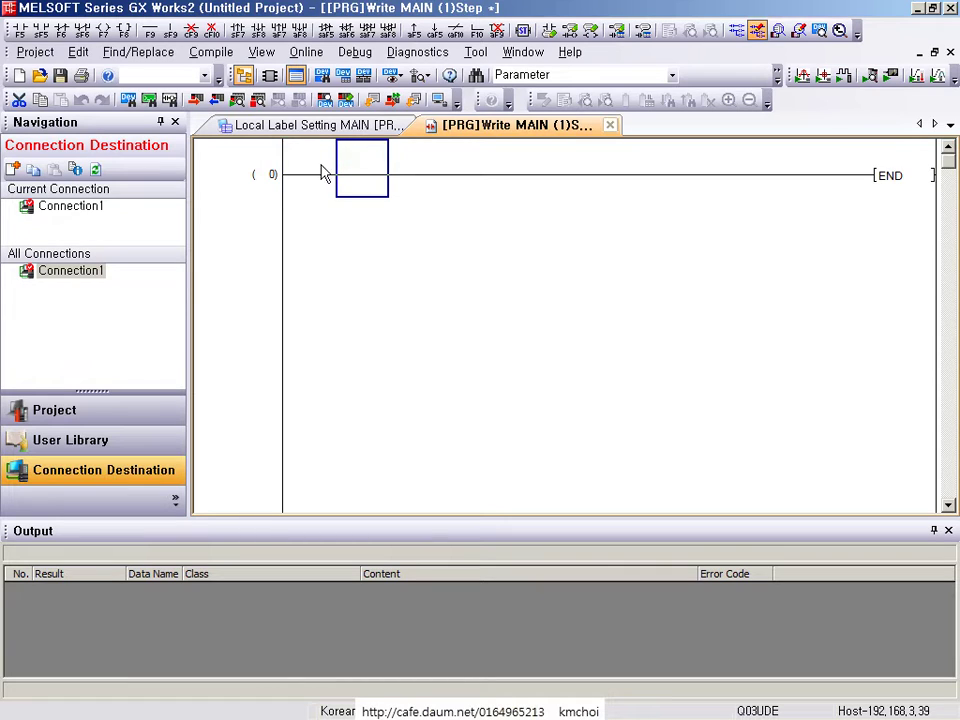
left_click(45, 410)
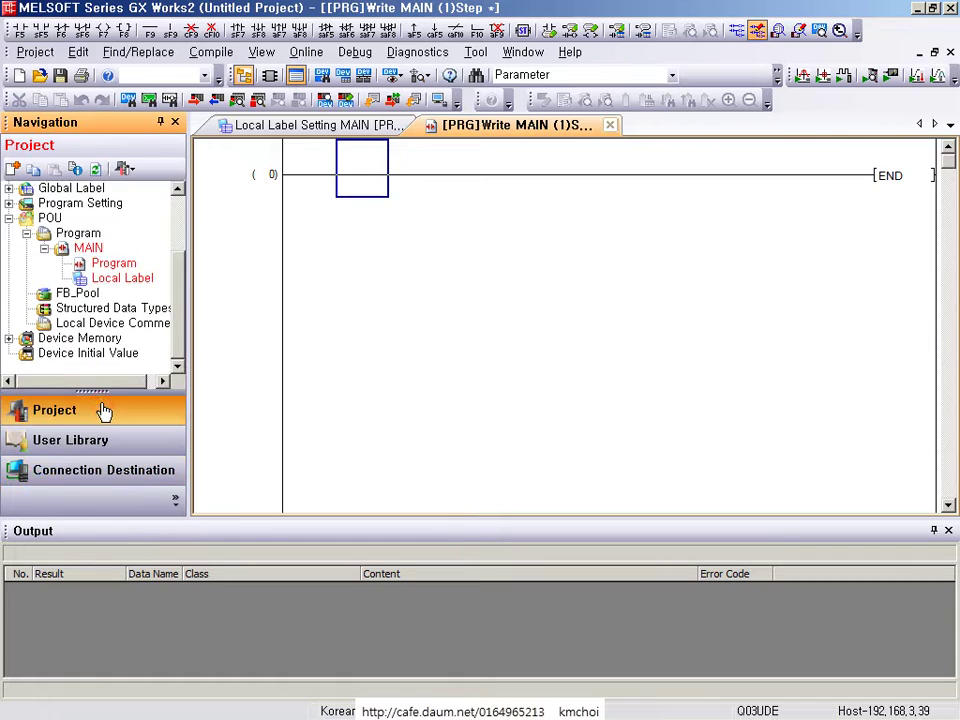
left_click(70, 188)
double_click(70, 188)
double_click(75, 203)
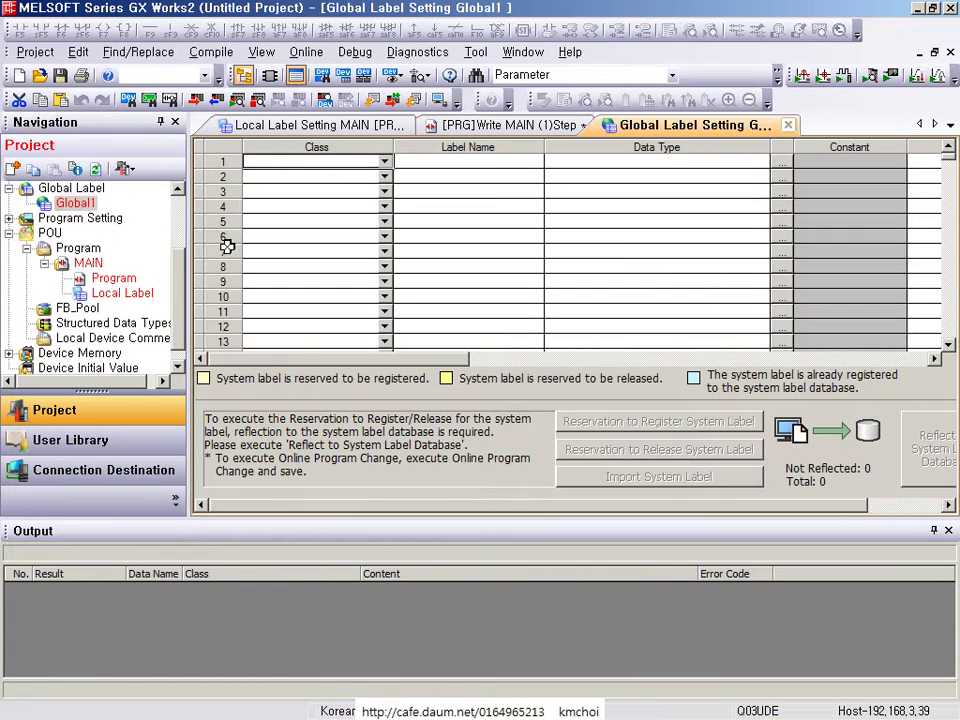
Enter PB1 as the label name in the first row of the Global1 table.
left_click(652, 262)
left_click(296, 165)
left_click(452, 166)
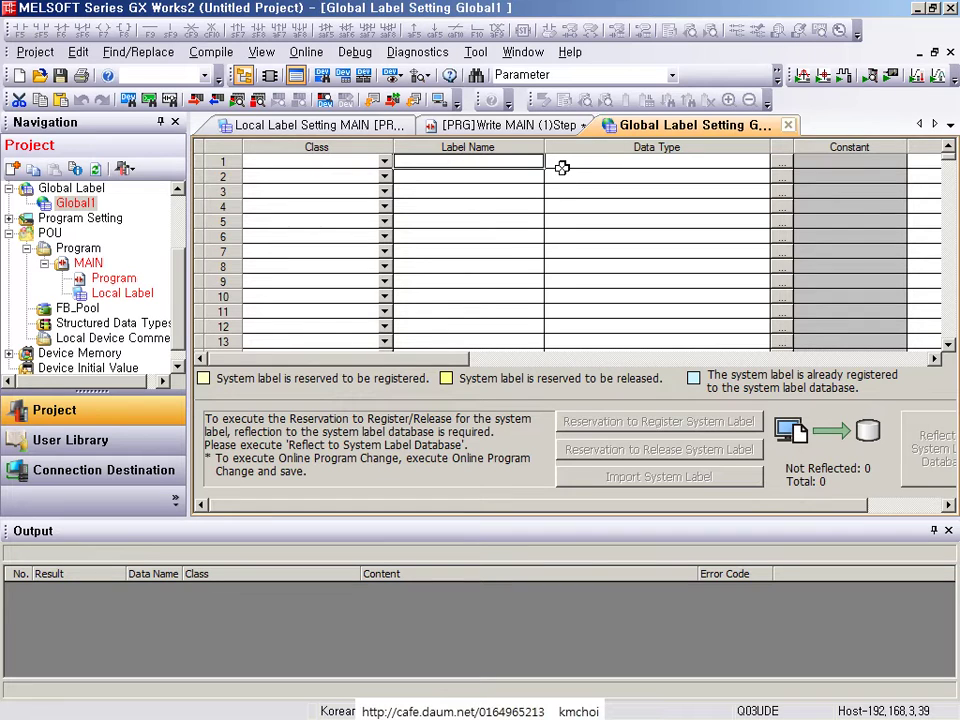
type("ab")
key("BackSpace")
key("BackSpace")
type("ㅔㅠ")
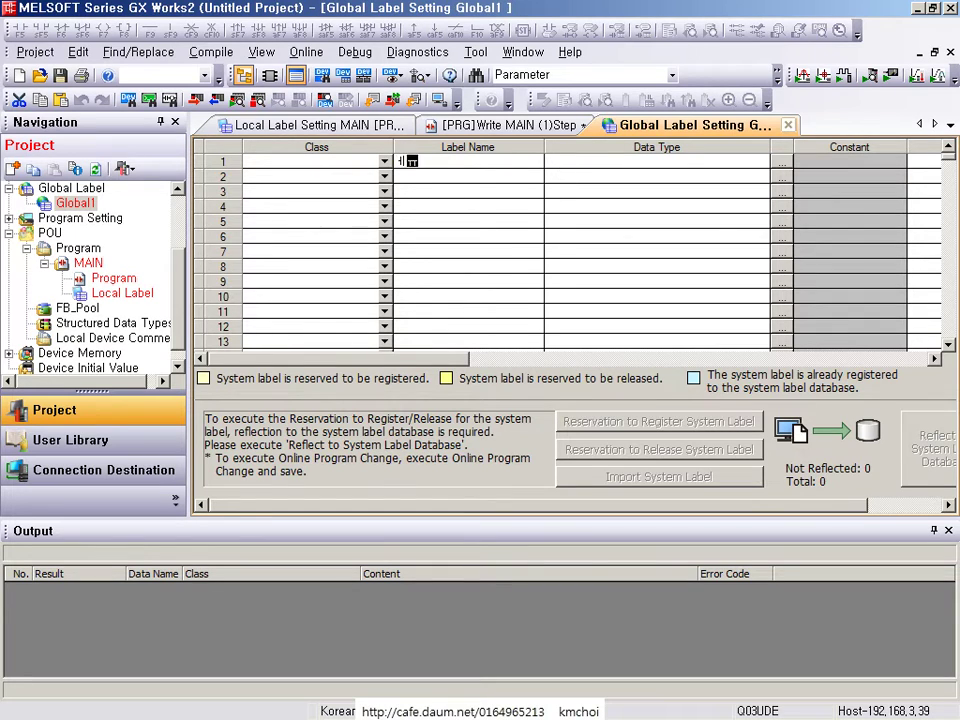
key("BackSpace")
key("BackSpace")
type("PB1")
left_click(562, 167)
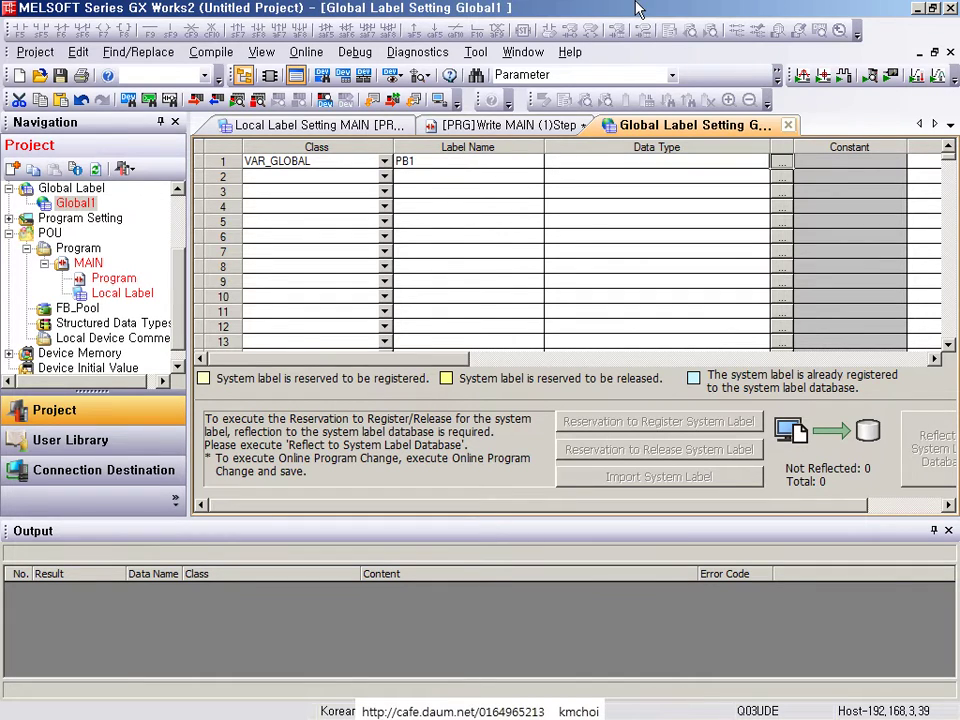
Narrow the Data Type column and its browse column, and assign device X0 to label PB1.
left_click_drag(792, 147, 722, 178)
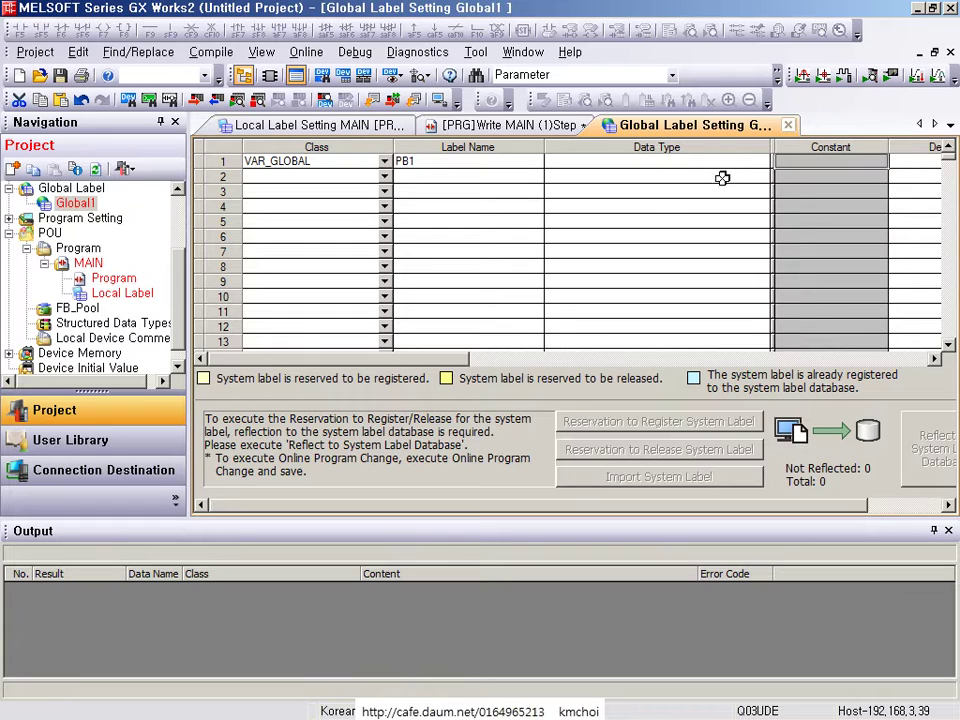
left_click_drag(772, 150, 622, 200)
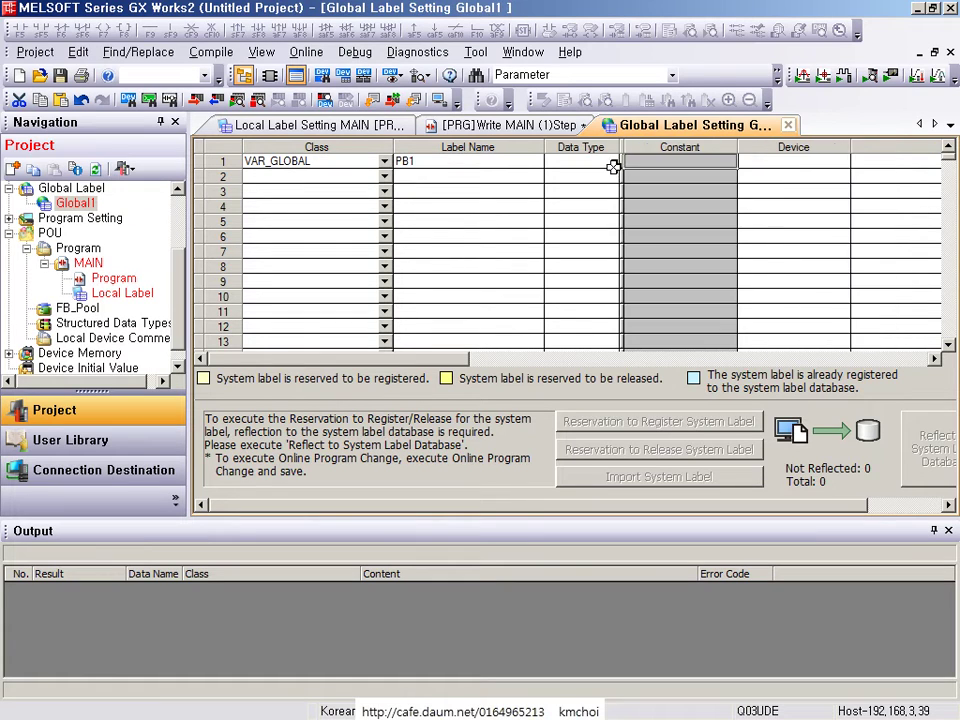
left_click(786, 167)
type("\\0")
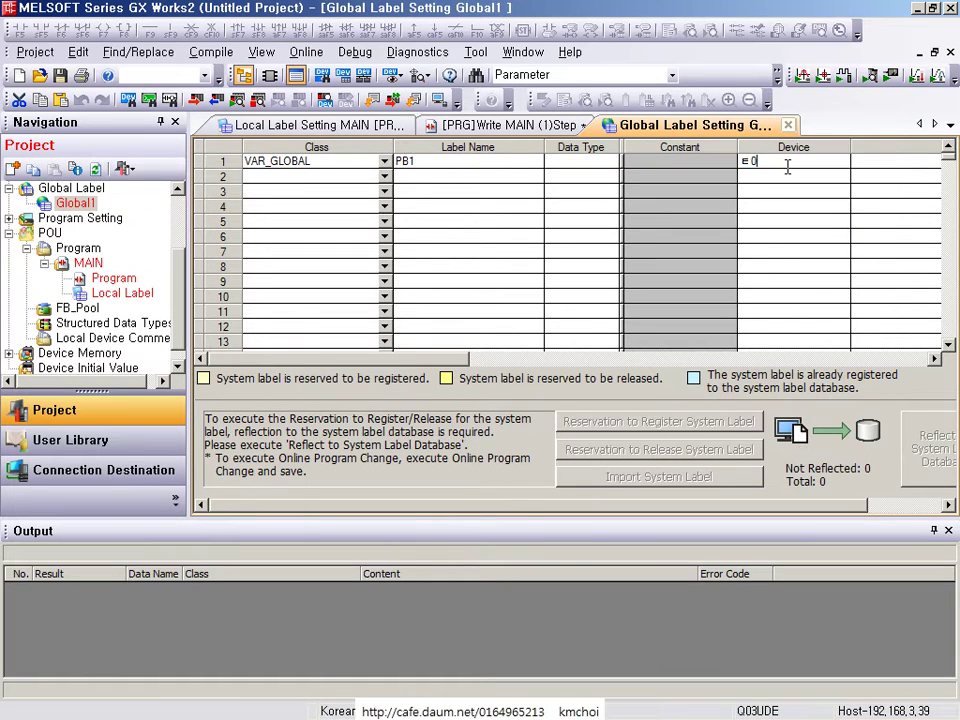
key("BackSpace")
key("BackSpace")
type("\\")
key("BackSpace")
type("X0")
key("Return")
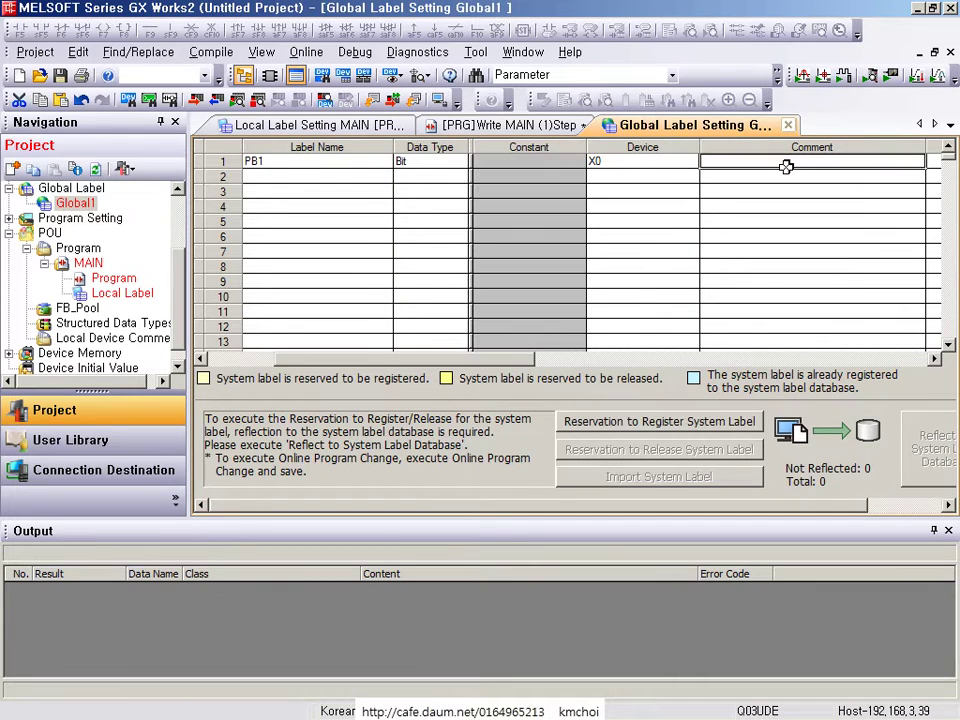
Auto-hide the project navigation to widen the label table, and narrow the Comment column.
left_click(161, 122)
left_click(146, 190)
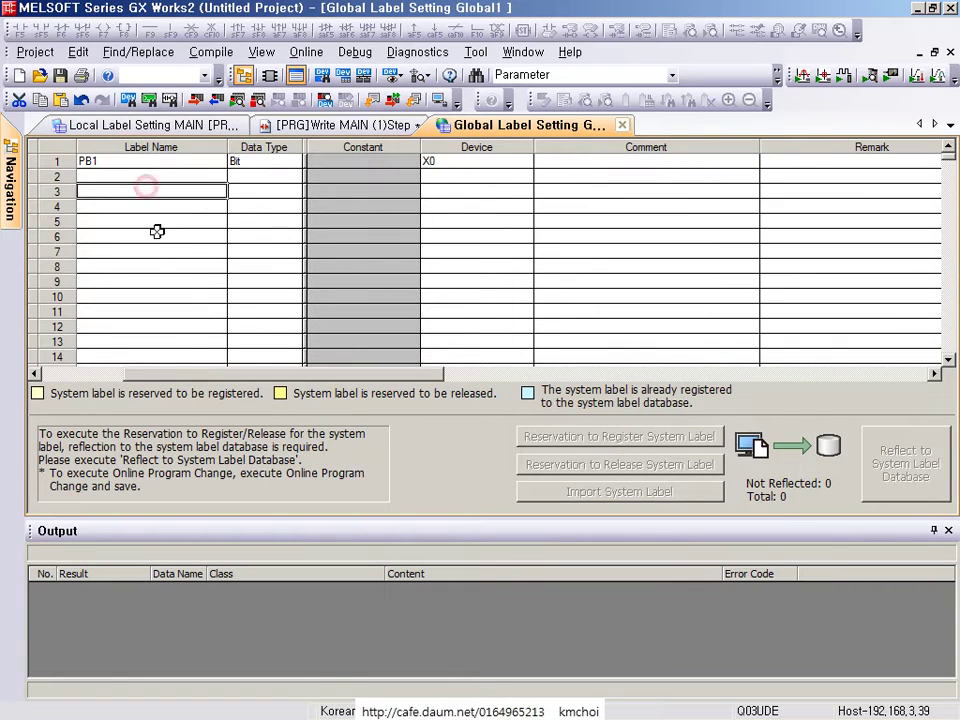
left_click_drag(184, 372, 89, 372)
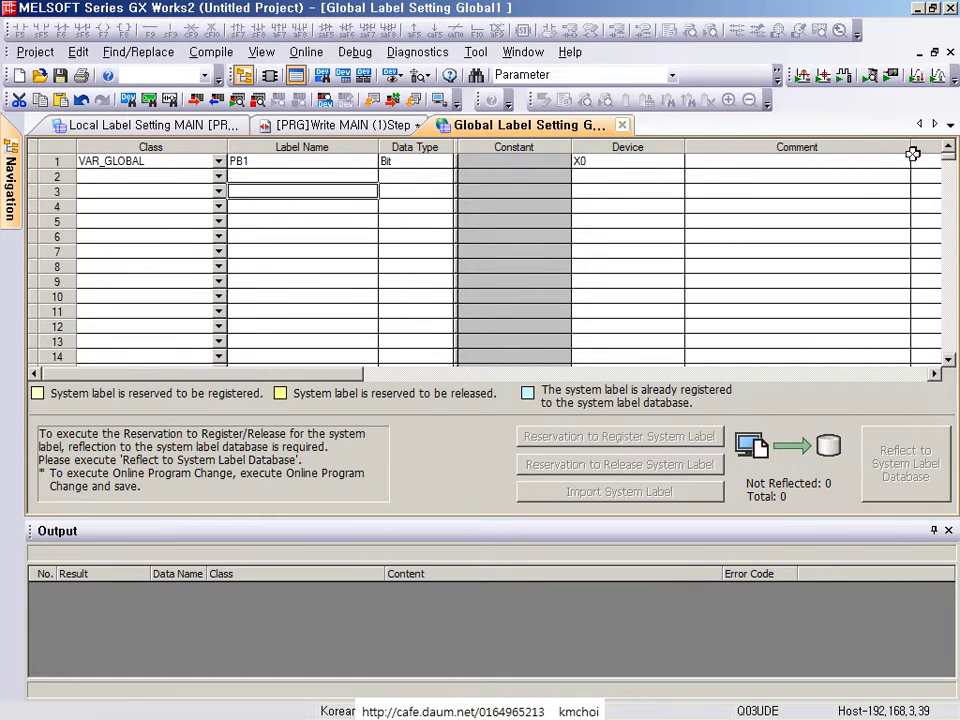
left_click_drag(910, 152, 798, 152)
Add a second global label named PB2 and assign device X1 to it.
left_click(287, 172)
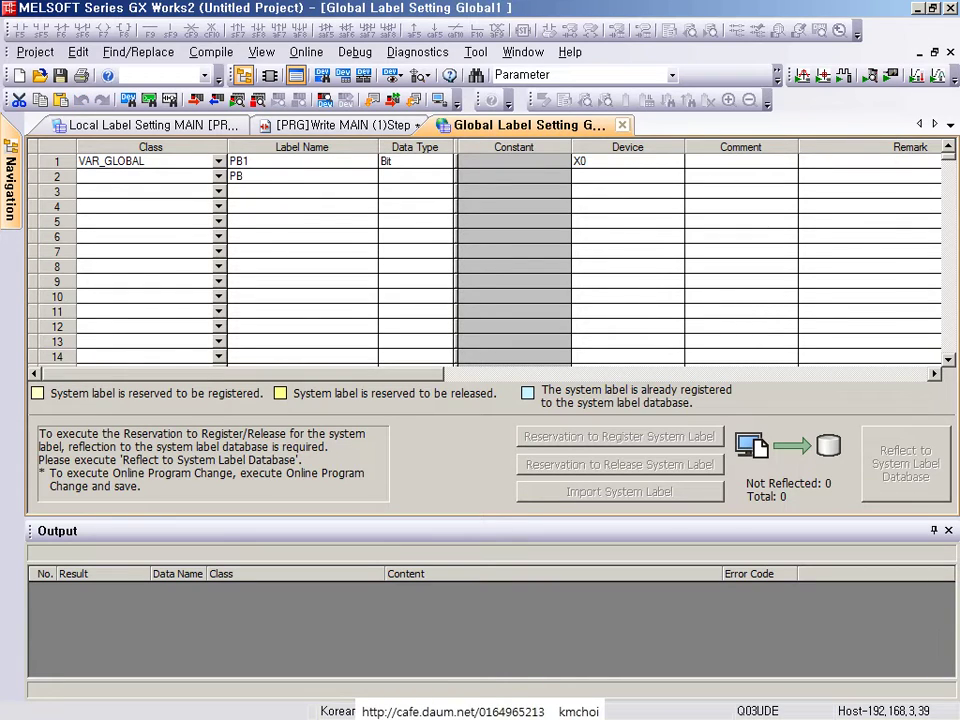
type("2")
key("Tab")
left_click(622, 182)
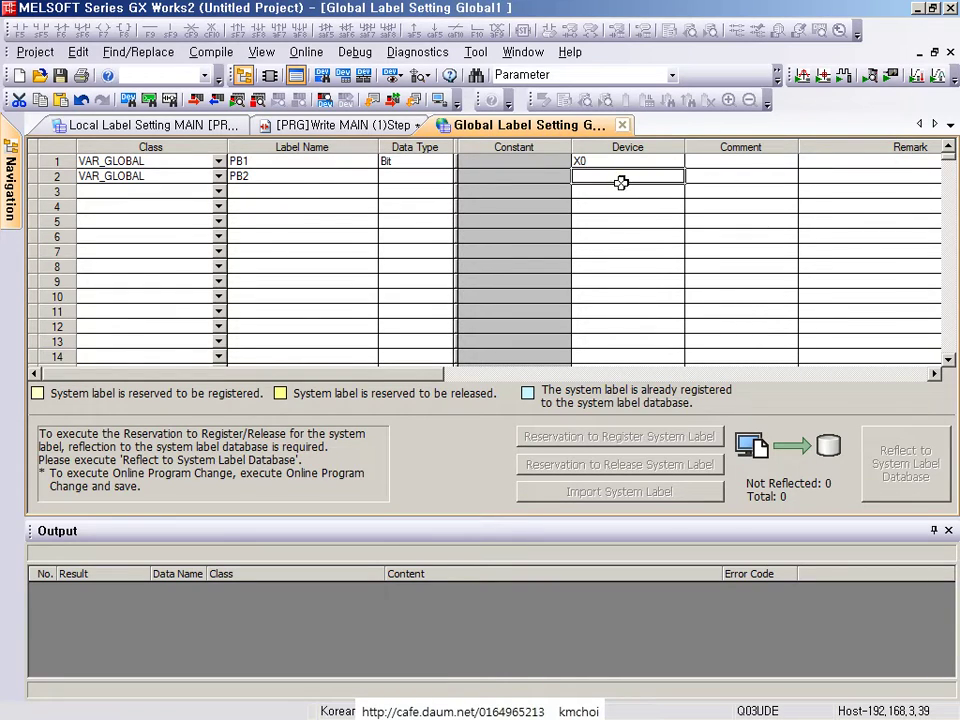
type("X1")
key("Tab")
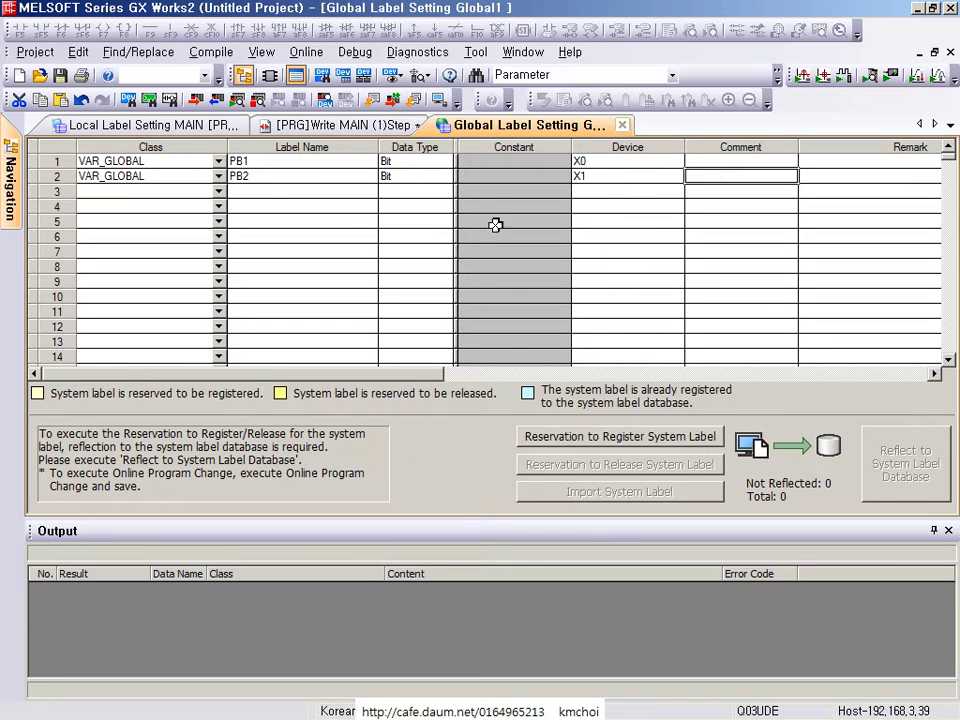
Add a third global label named 공급전리드 and assign device X11 to it.
left_click(288, 194)
type("PB3")
key("BackSpace")
key("BackSpace")
key("BackSpace")
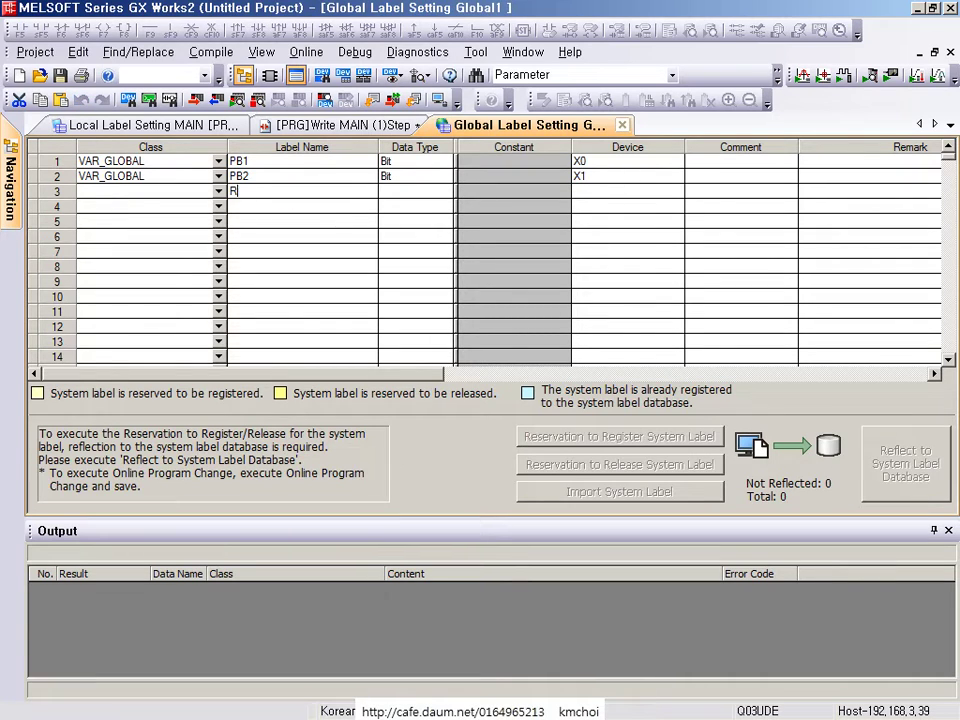
key("Escape")
type("공급")
type("전원")
type("드")
key("Return")
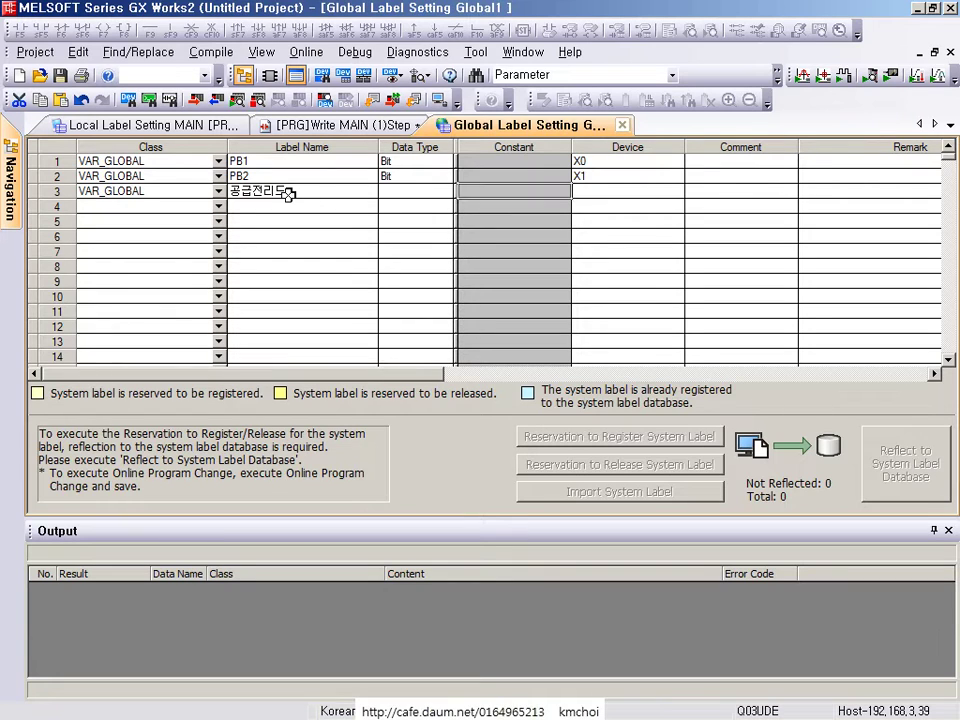
key("Return")
type("X11")
key("Return")
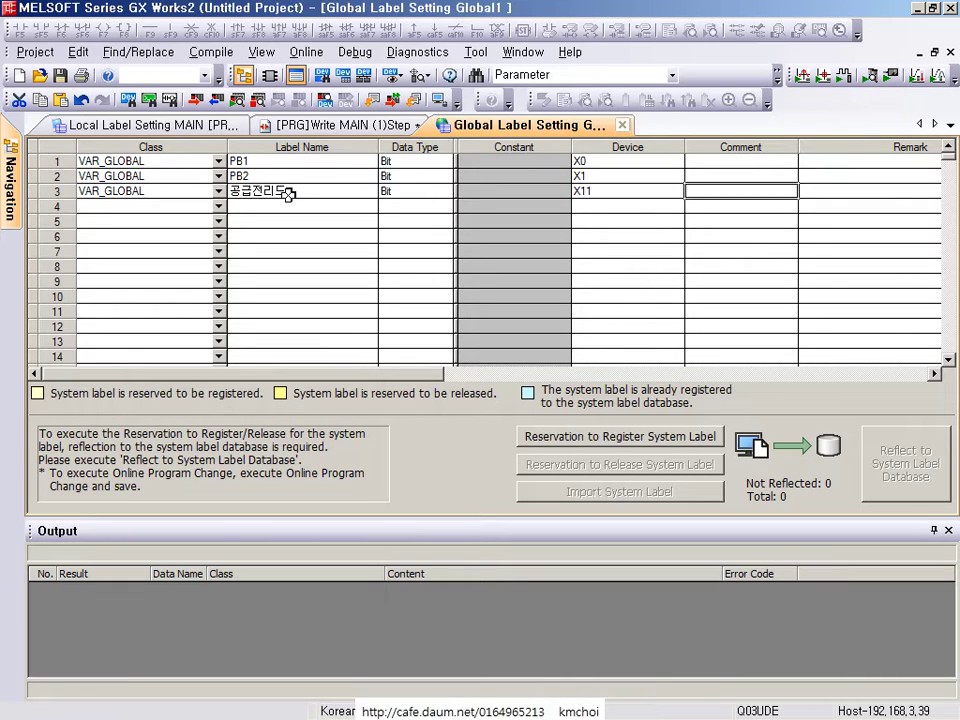
Add a fourth global label named 공급후리드 and assign device X10 to it.
left_click(271, 203)
type("RHDRMQ")
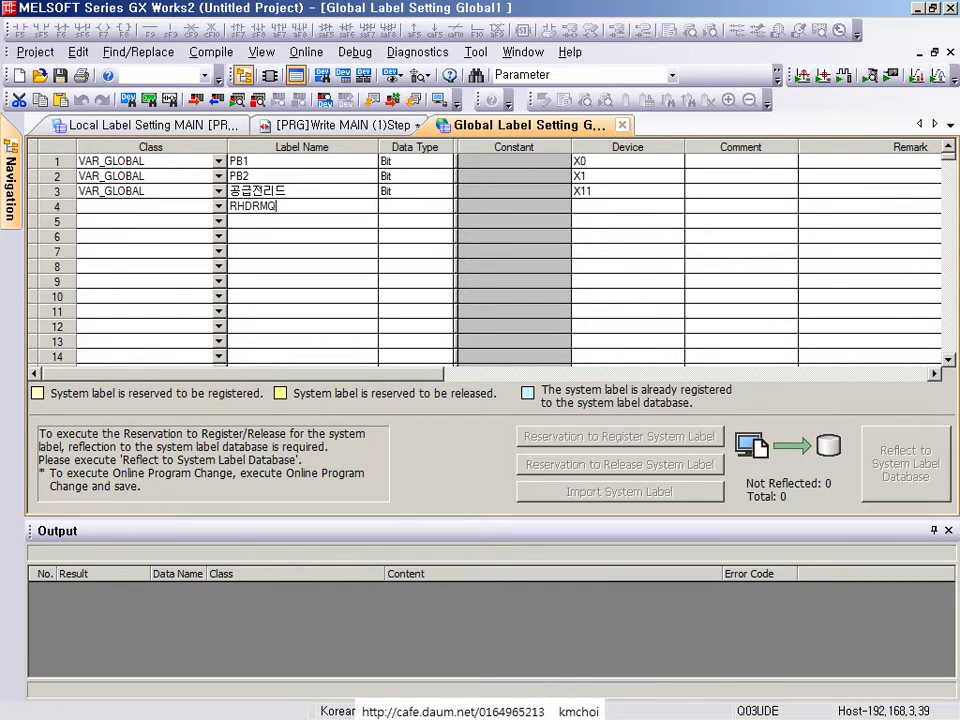
key("BackSpace")
key("BackSpace")
key("BackSpace")
key("BackSpace")
key("BackSpace")
key("BackSpace")
key("Hangul")
type("공급후리")
key("Return")
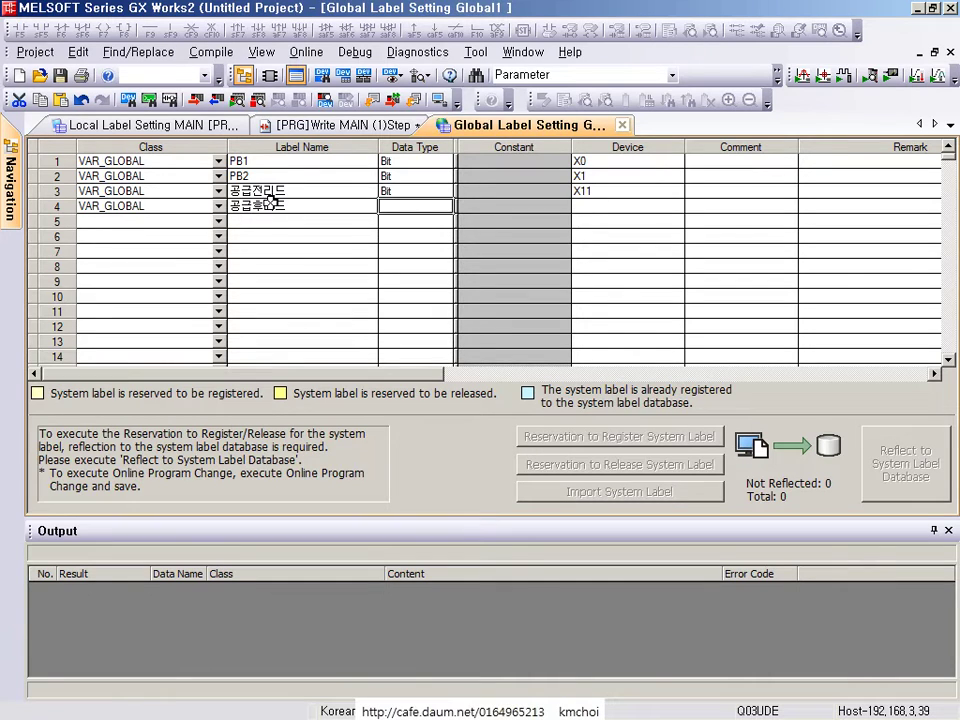
left_click(606, 205)
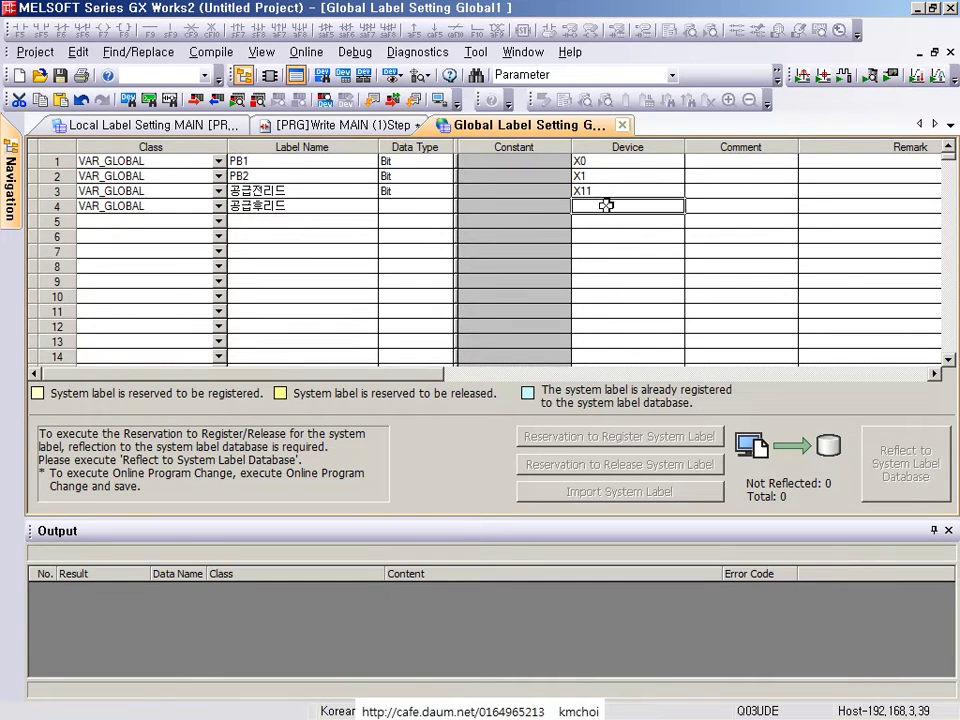
type("X10")
key("Return")
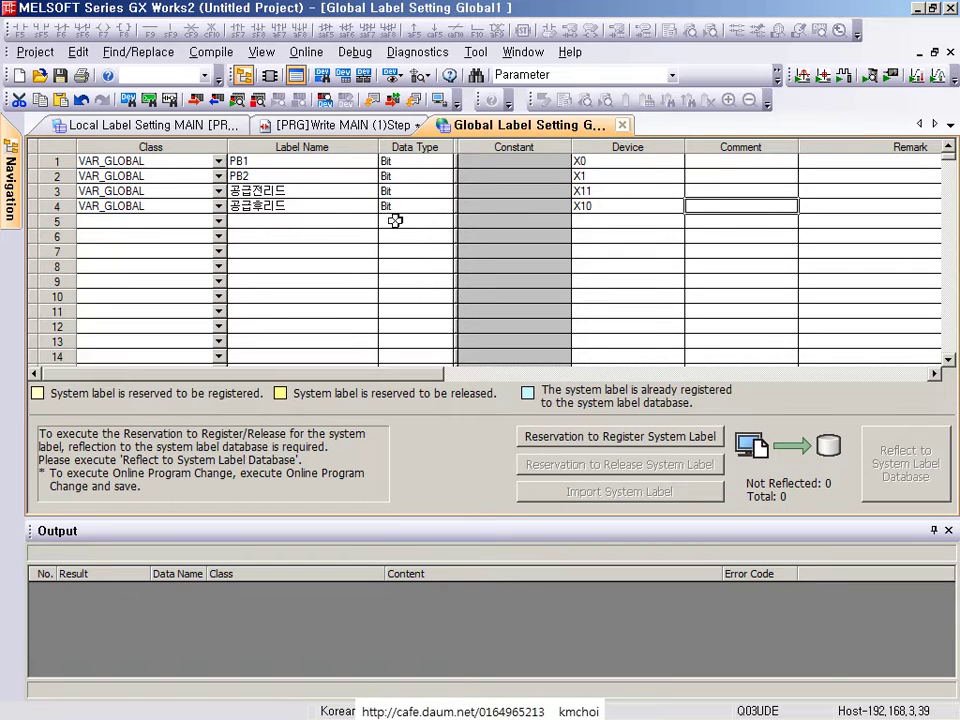
Rename the global label for X11 as 전진리드 and the one for X10 as 후진리드.
left_click(315, 221)
left_click(257, 190)
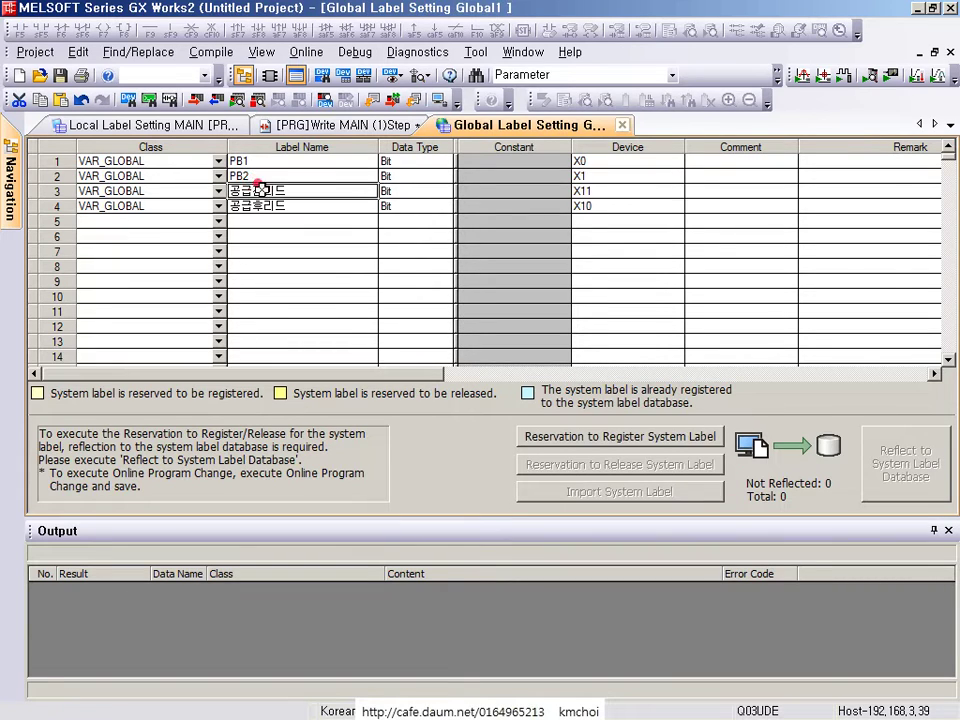
type("W전진")
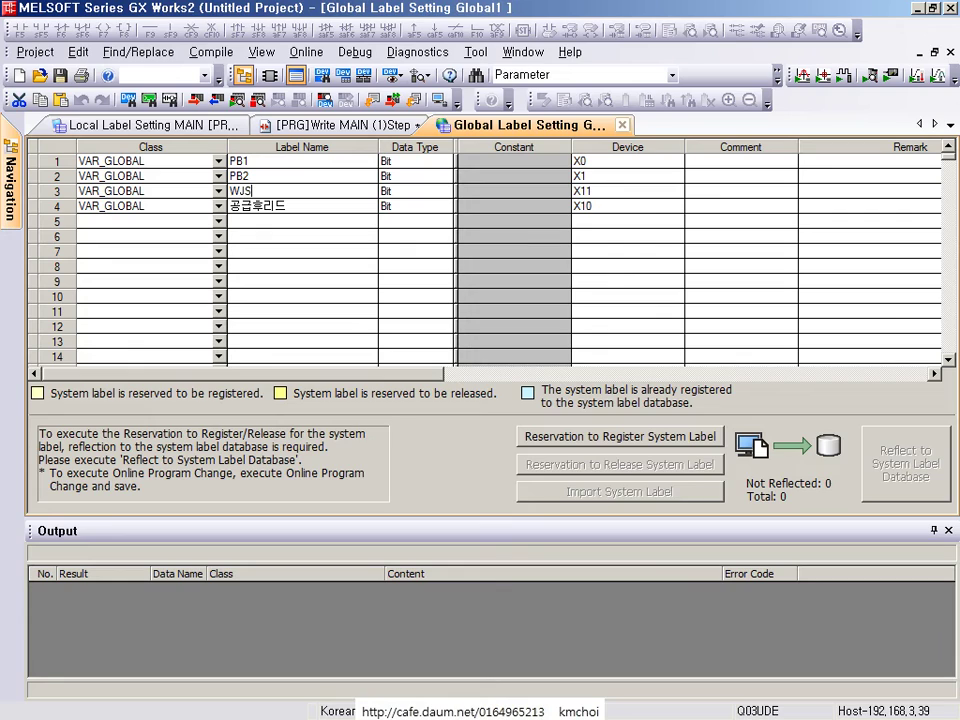
type("리드")
key("Return")
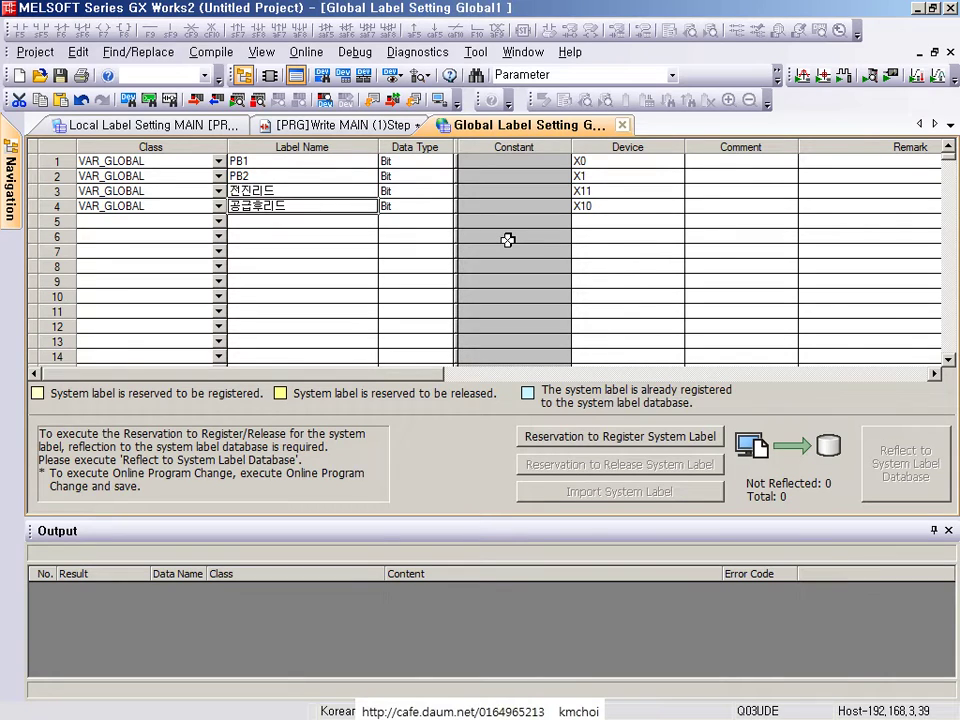
type("후진리드")
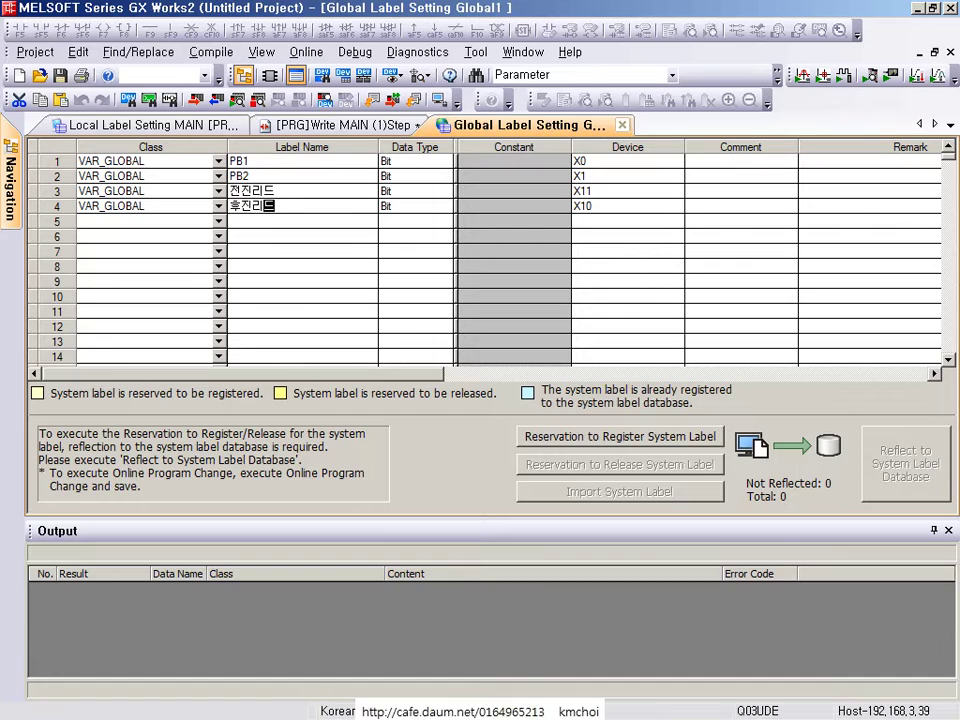
key("Return")
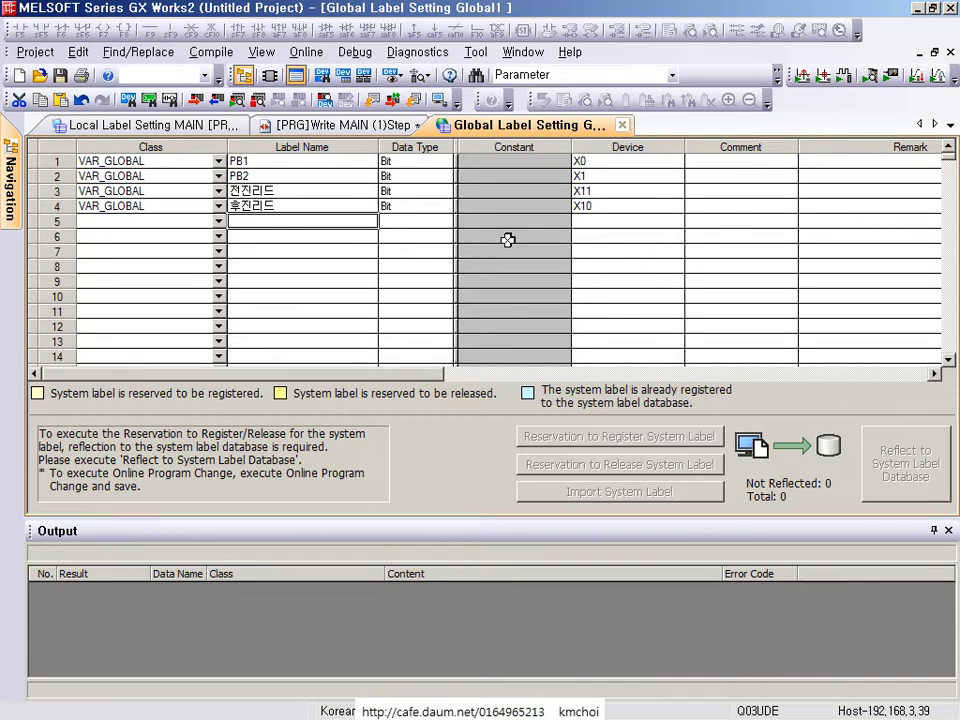
Enter the label names 전진솔밸브 and 후진솔밸브 in rows 5 and 6 of the global label table.
type("전진솔밸브")
key("Return")
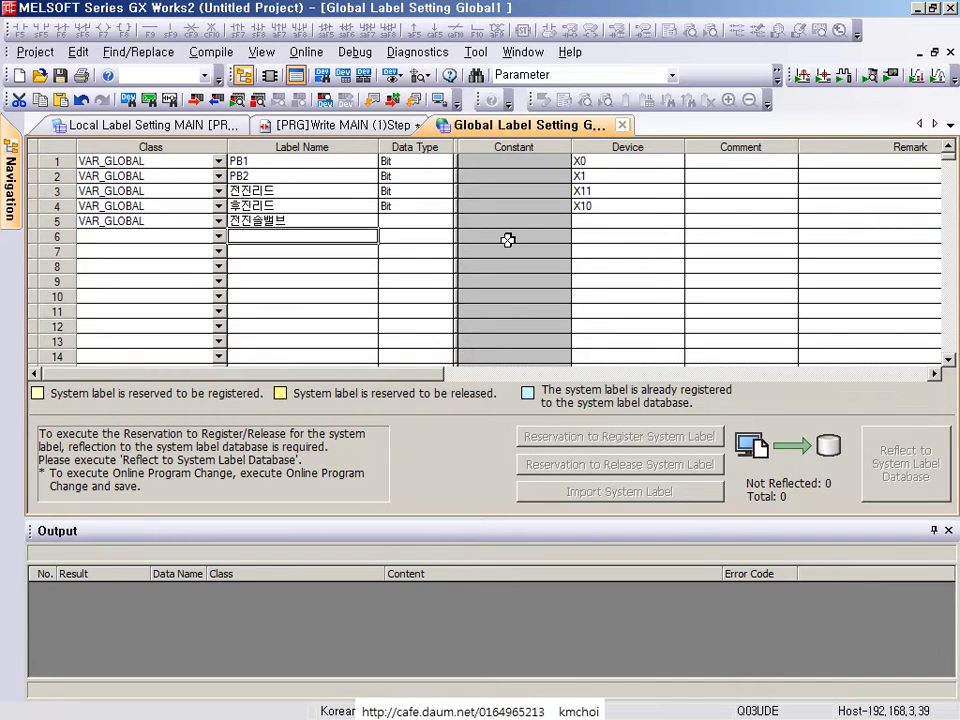
type("후진솔밸브")
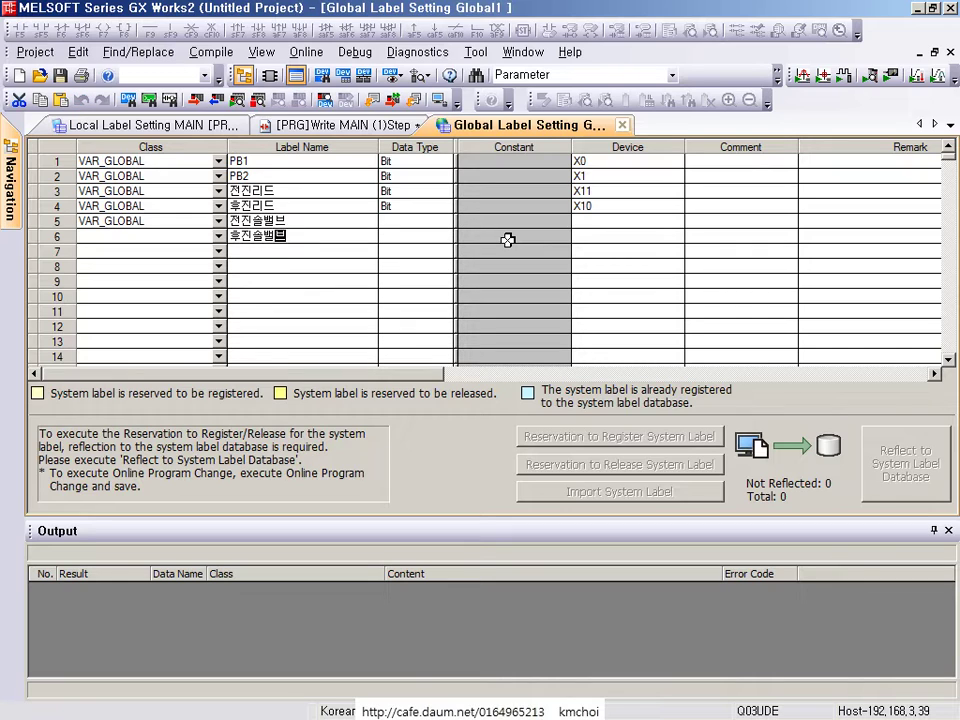
key("Tab")
Assign device Y20 to label 전진솔밸브 and device Y21 to label 후진솔밸브.
left_click(604, 222)
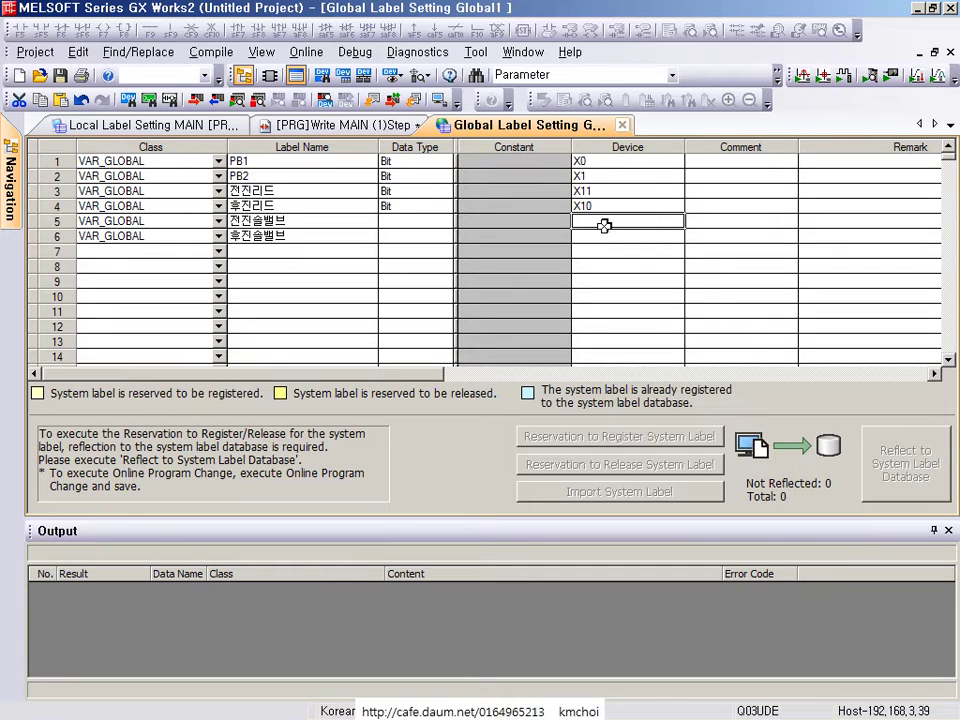
type("Y20")
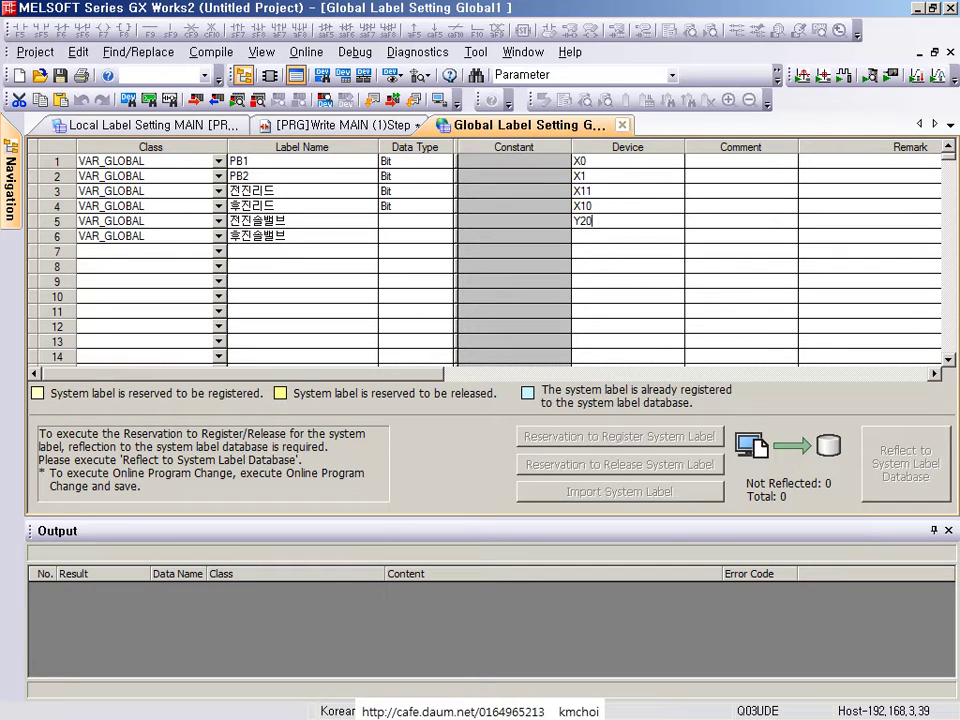
key("Return")
key("Down")
key("Left")
type("Y21")
key("Return")
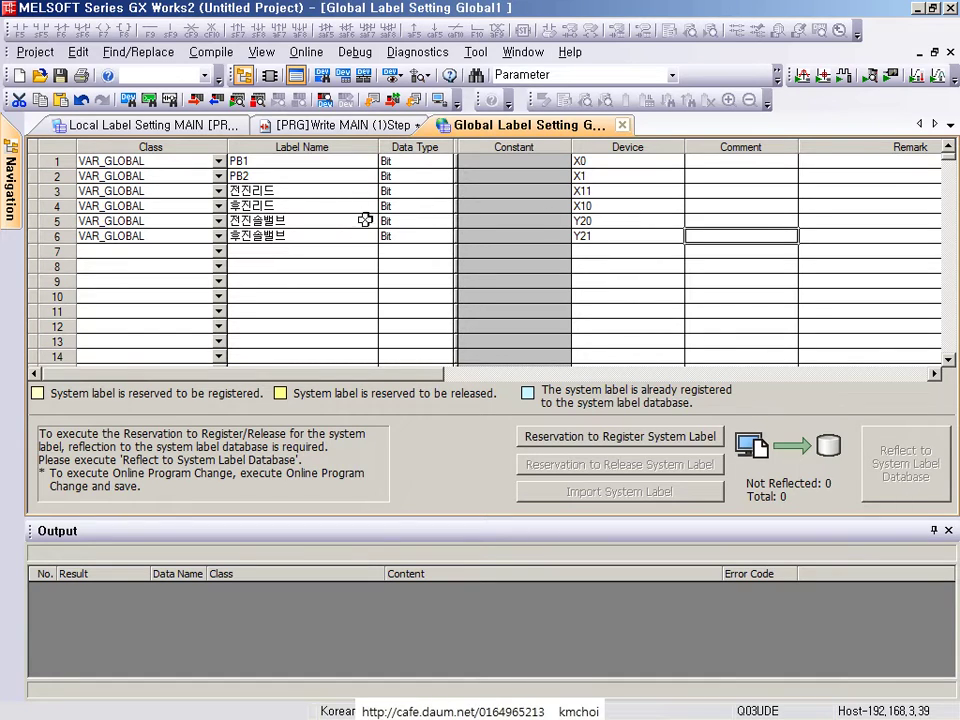
Narrow the Label Name, Class and Constant columns of the global label table.
left_click_drag(378, 147, 322, 147)
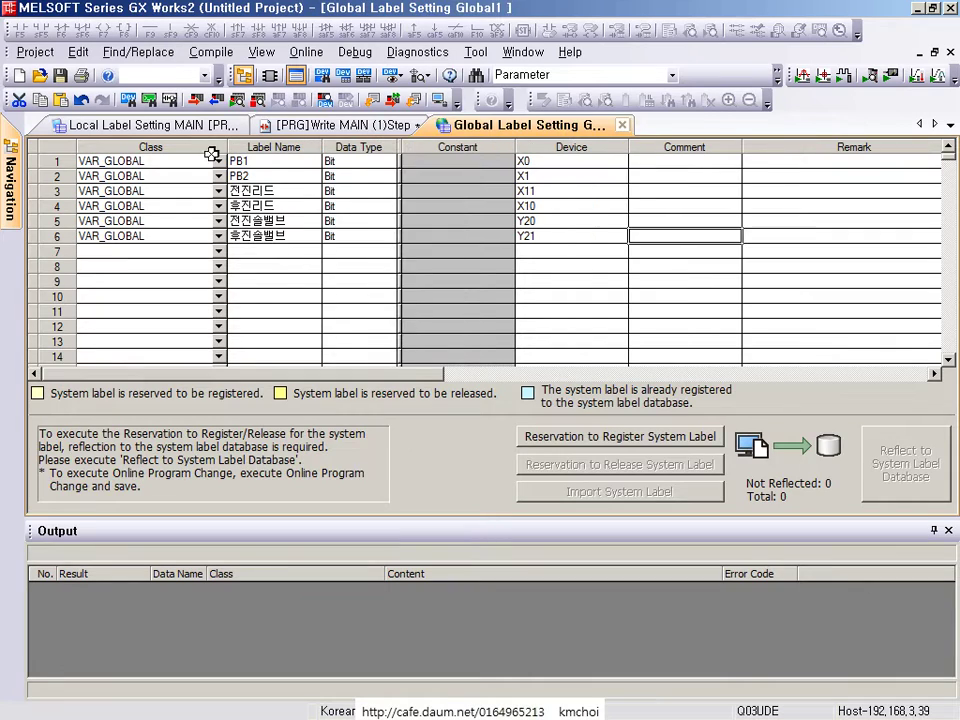
left_click_drag(228, 150, 175, 150)
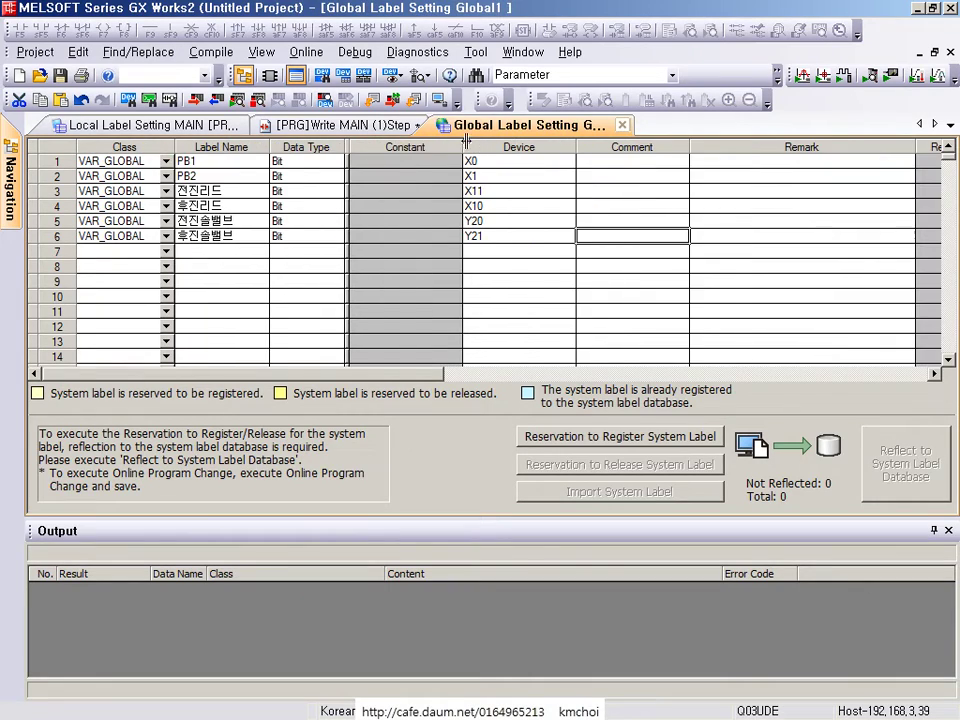
left_click_drag(465, 141, 395, 143)
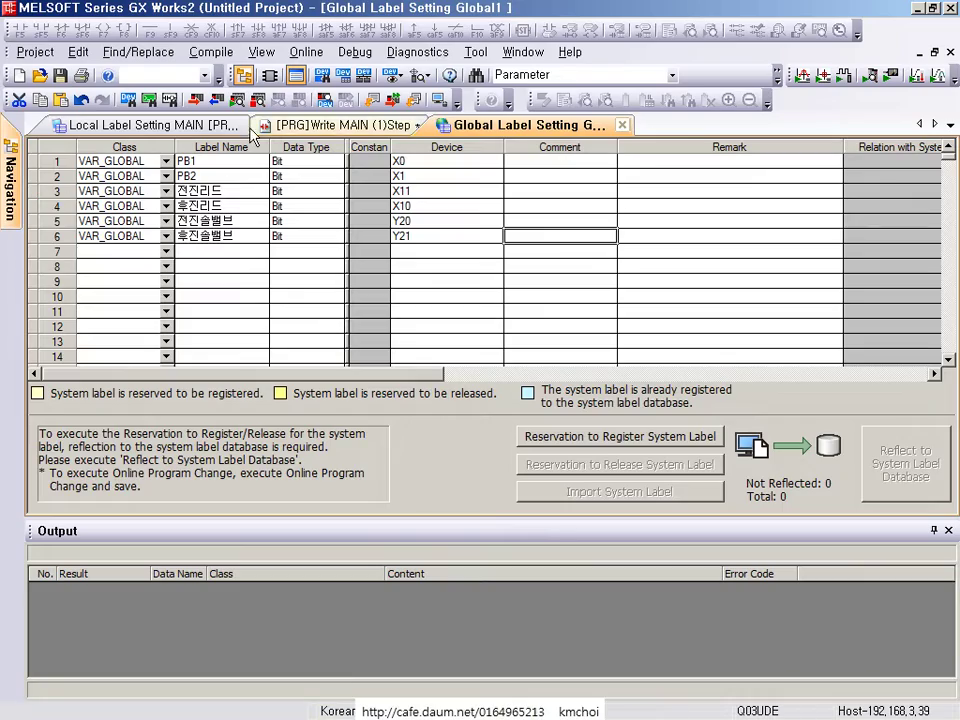
Switch from the global label table to the MAIN ladder program.
left_click(539, 58)
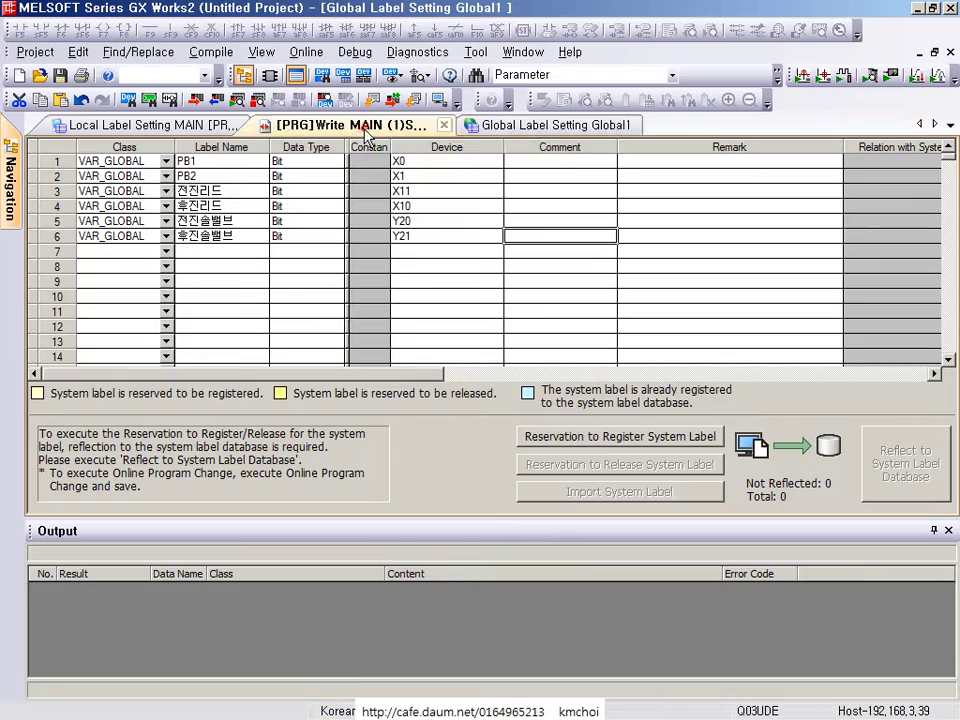